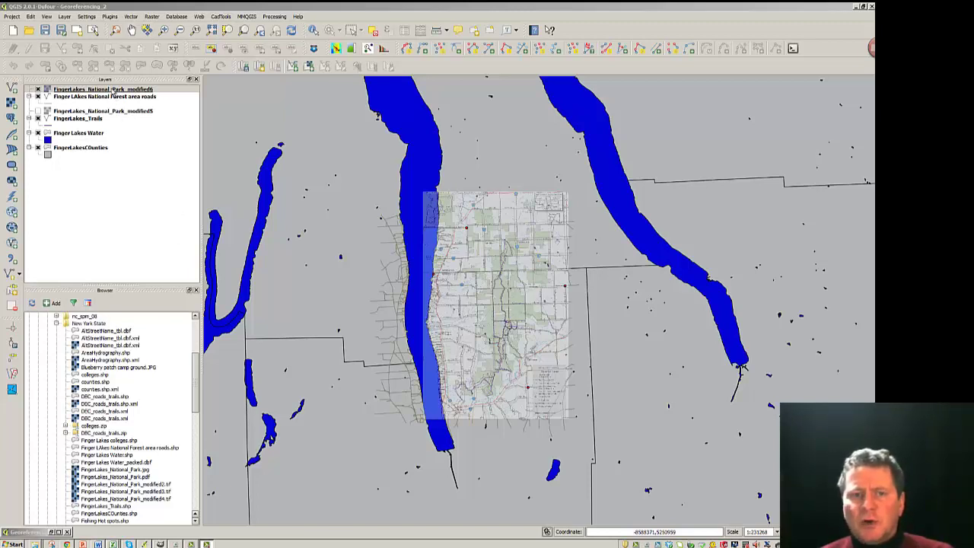
Step: Set the FingerLakes_National_Park_modified6 layer's global transparency to 50% in its layer properties
right_click(112, 91)
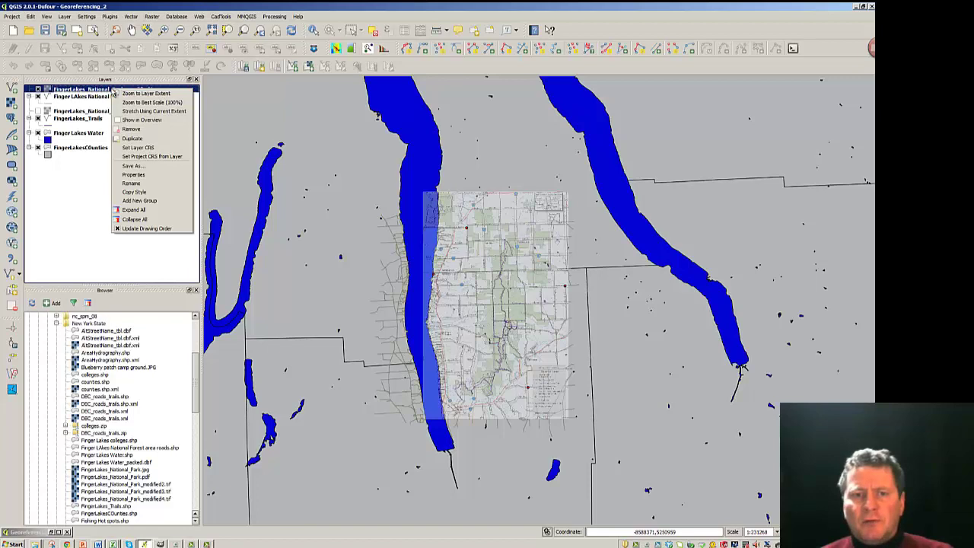
left_click(128, 176)
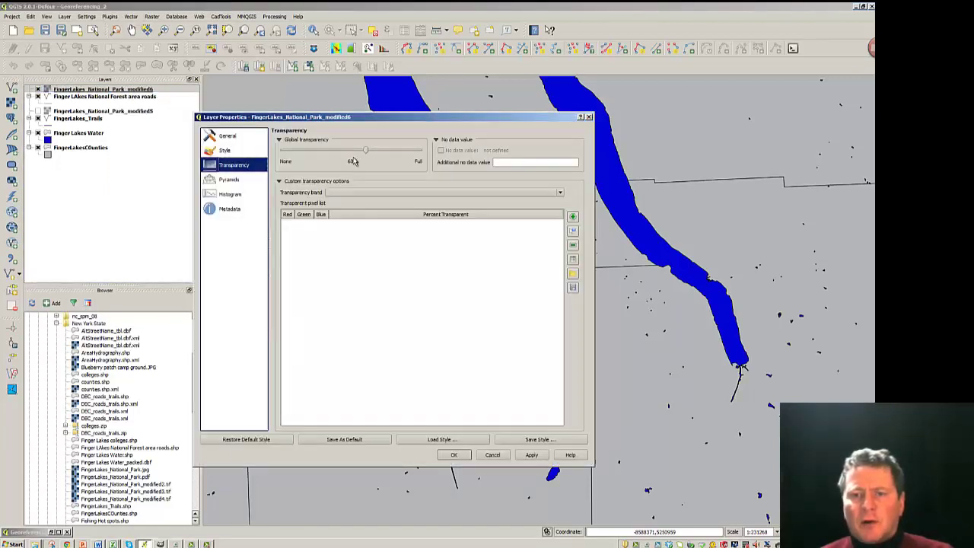
left_click_drag(365, 152, 352, 154)
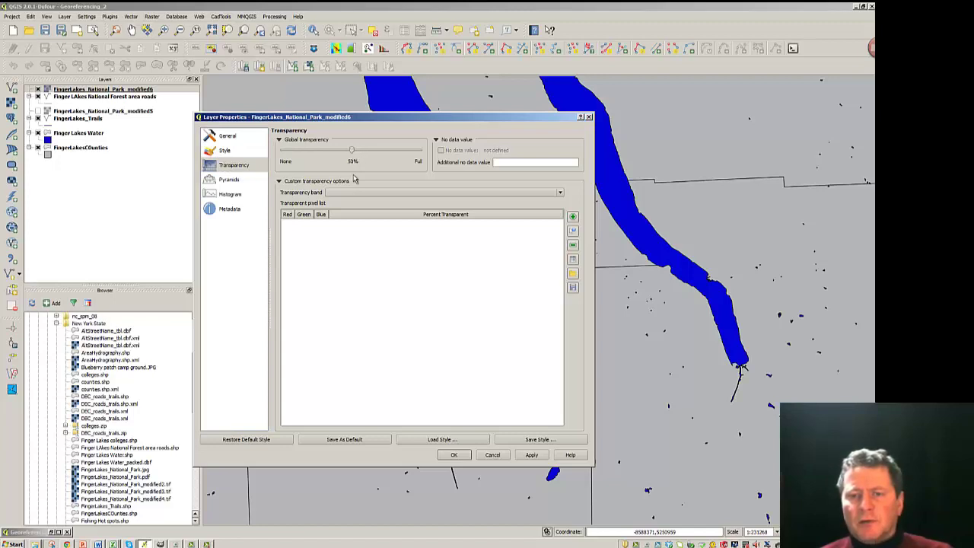
left_click(455, 456)
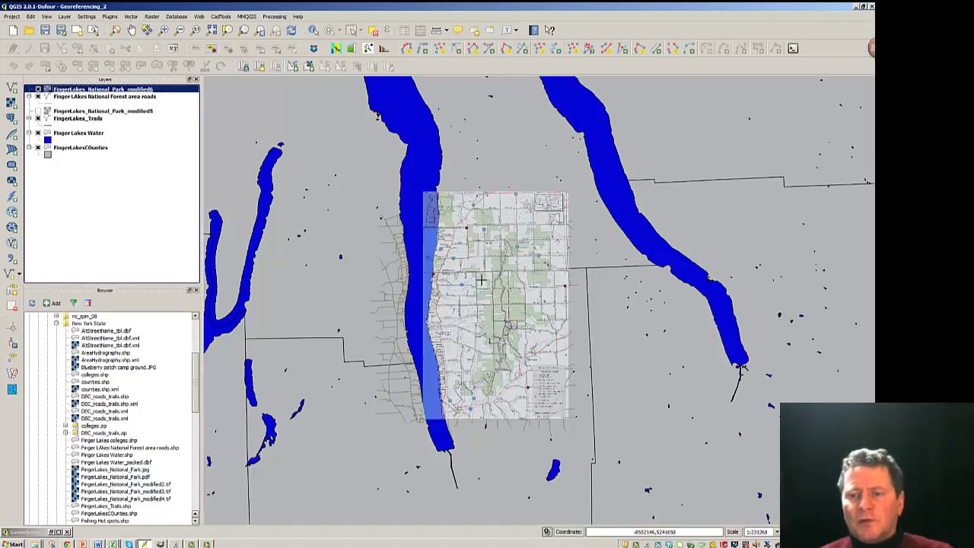
Step: Zoom and pan around Hector and Peach Orchard Point to check the shoreline fit, then zoom back out
scroll(567, 275, "down", 1)
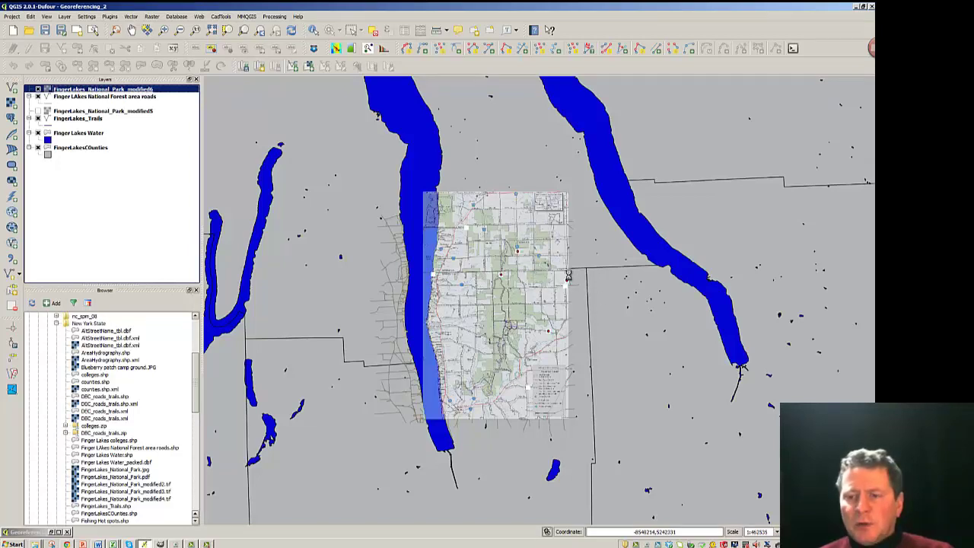
scroll(567, 275, "up", 4)
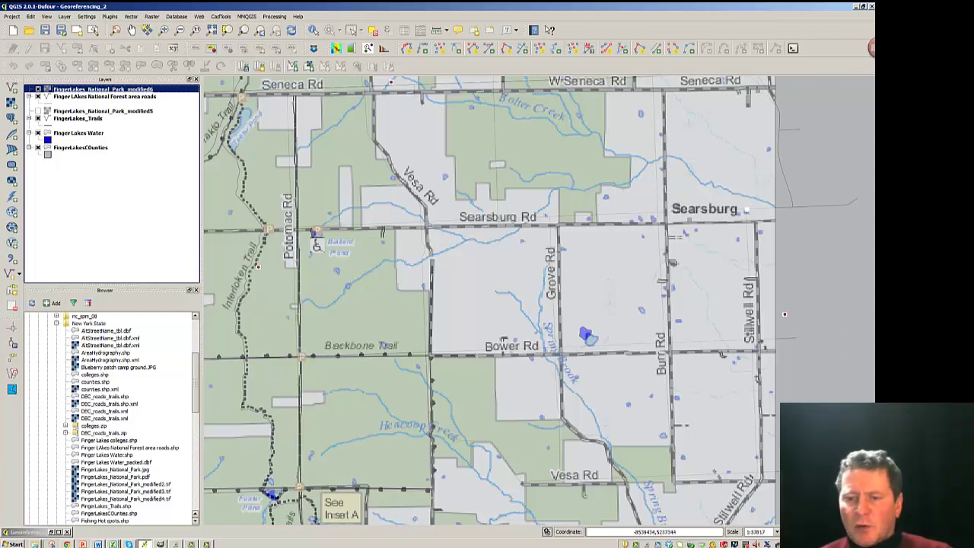
scroll(823, 418, "down", 1)
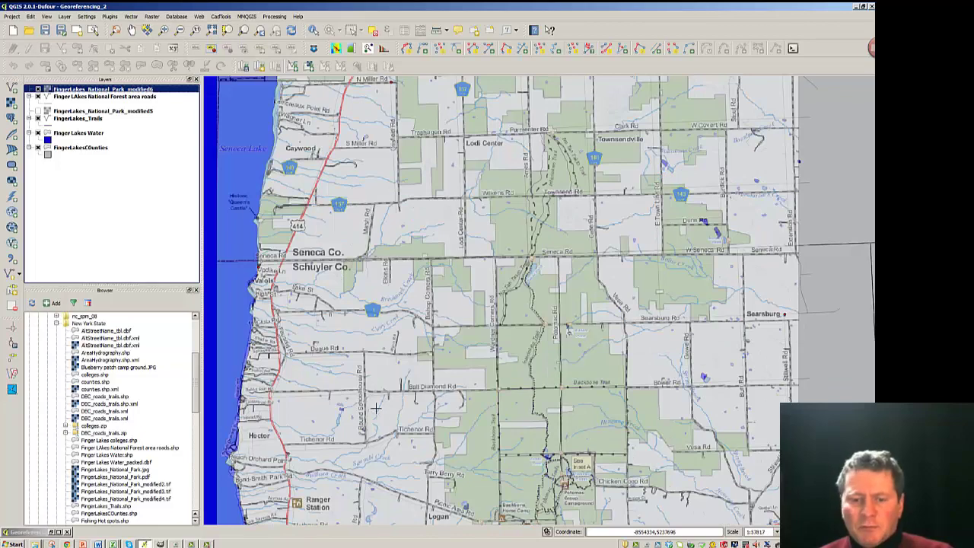
scroll(237, 464, "up", 1)
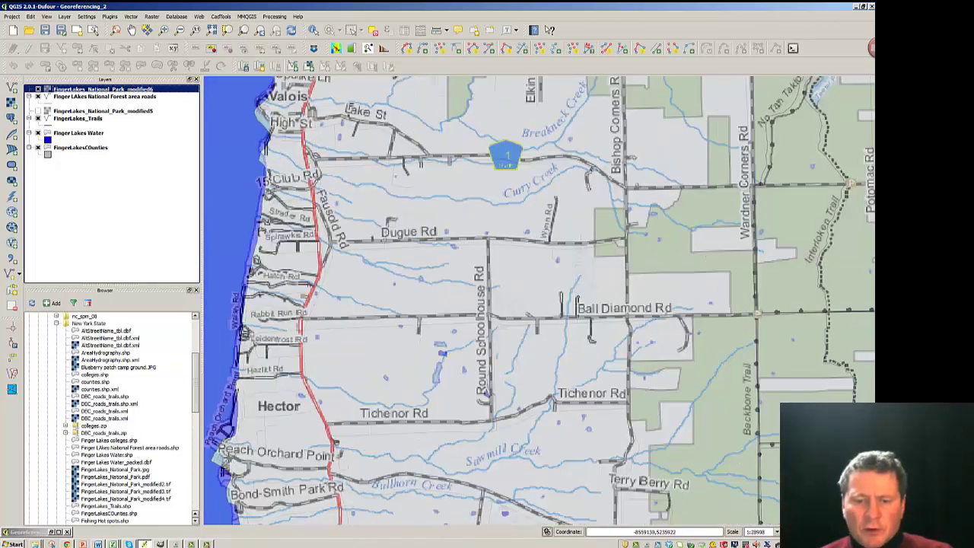
scroll(232, 457, "up", 1)
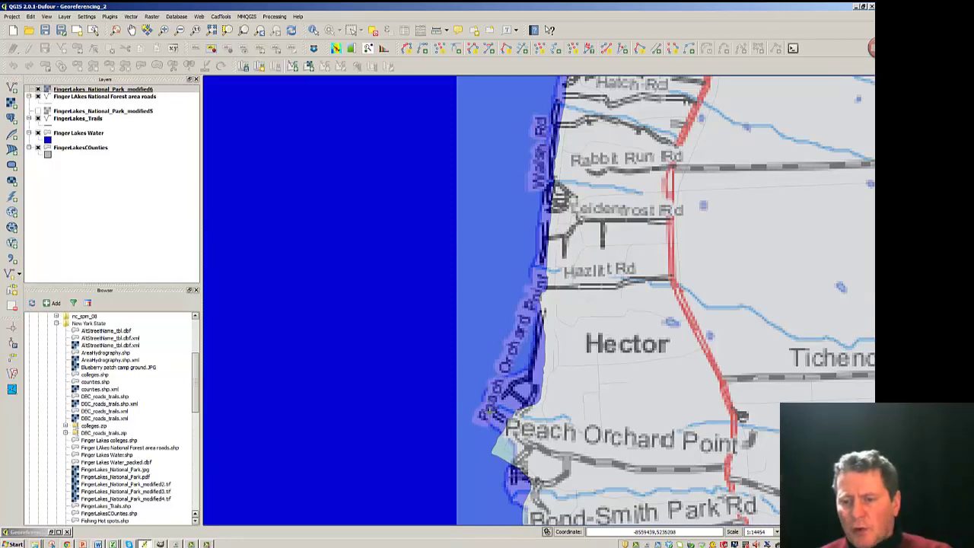
scroll(619, 420, "down", 2)
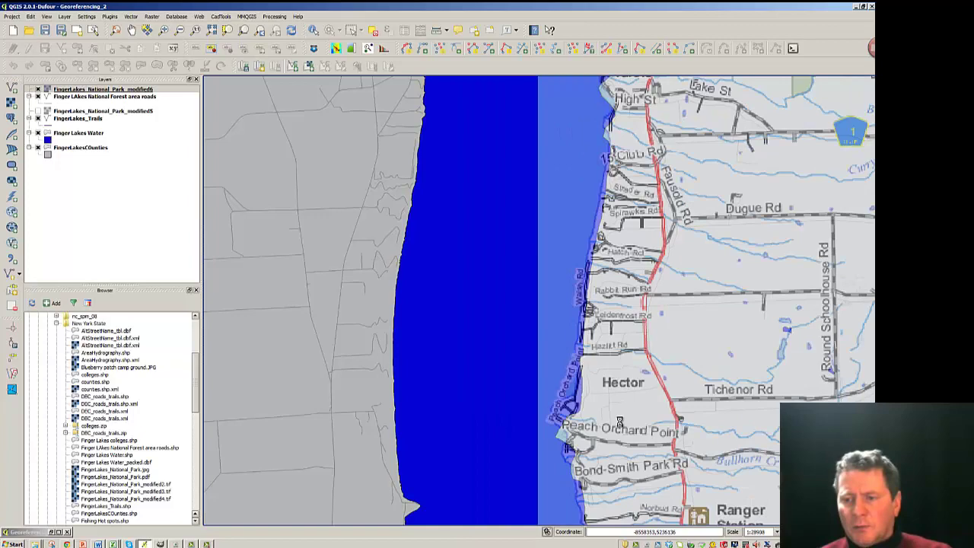
left_click_drag(619, 424, 308, 352)
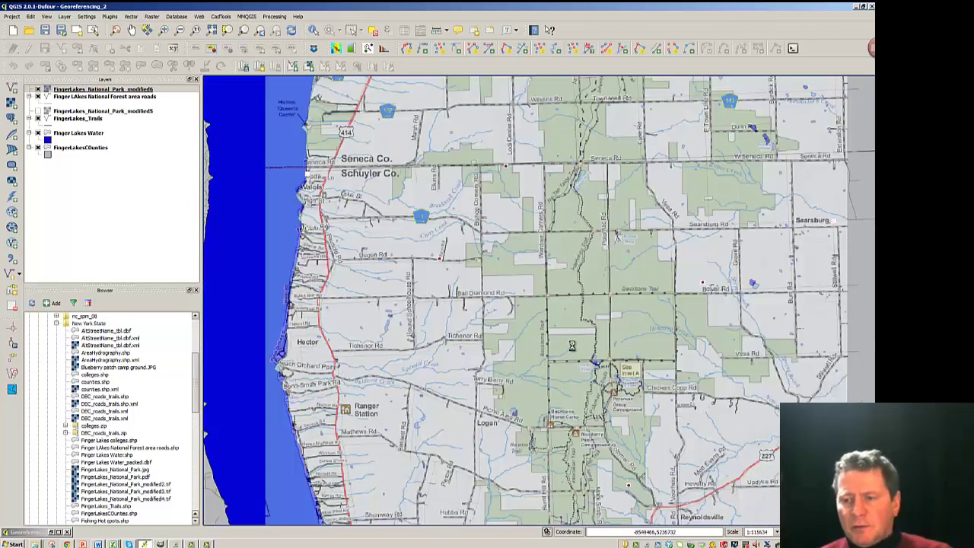
scroll(572, 346, "down", 1)
left_click_drag(574, 350, 572, 326)
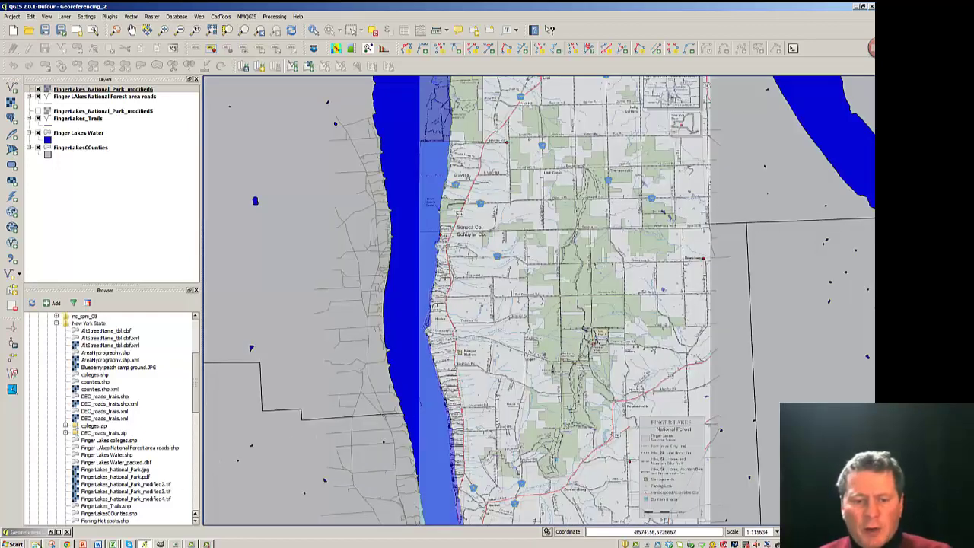
Step: Restore the Georeferencer and try Polynomial 1 in Transformation settings, then cancel without changes
left_click(51, 532)
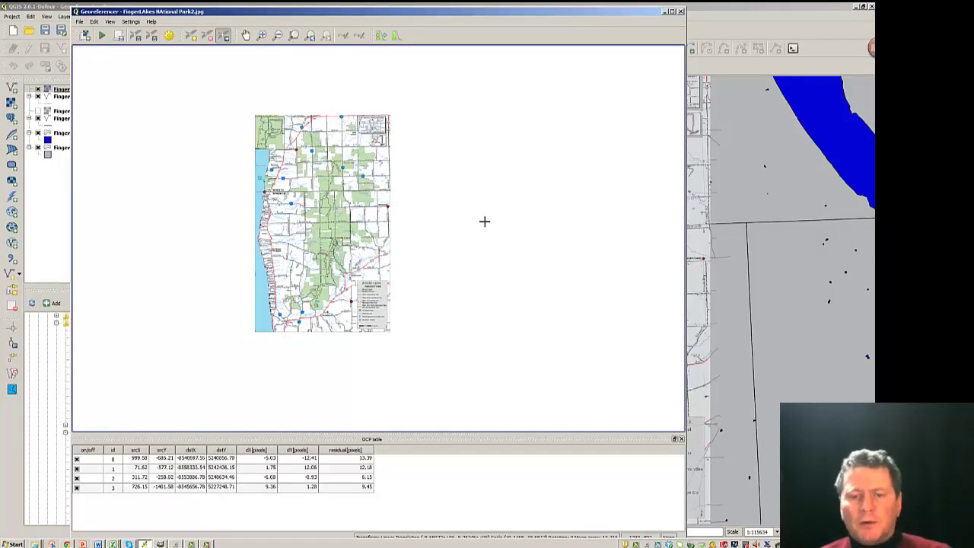
left_click(169, 36)
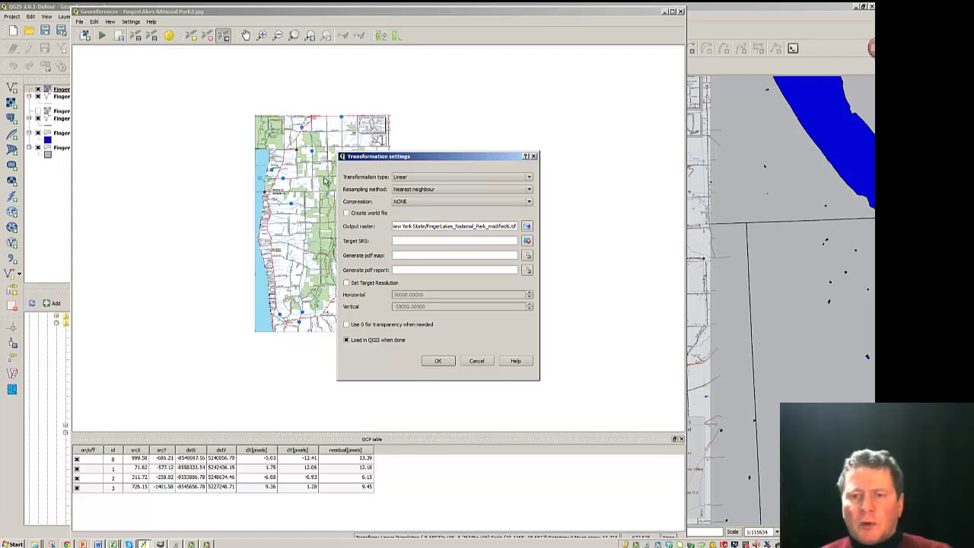
left_click(525, 178)
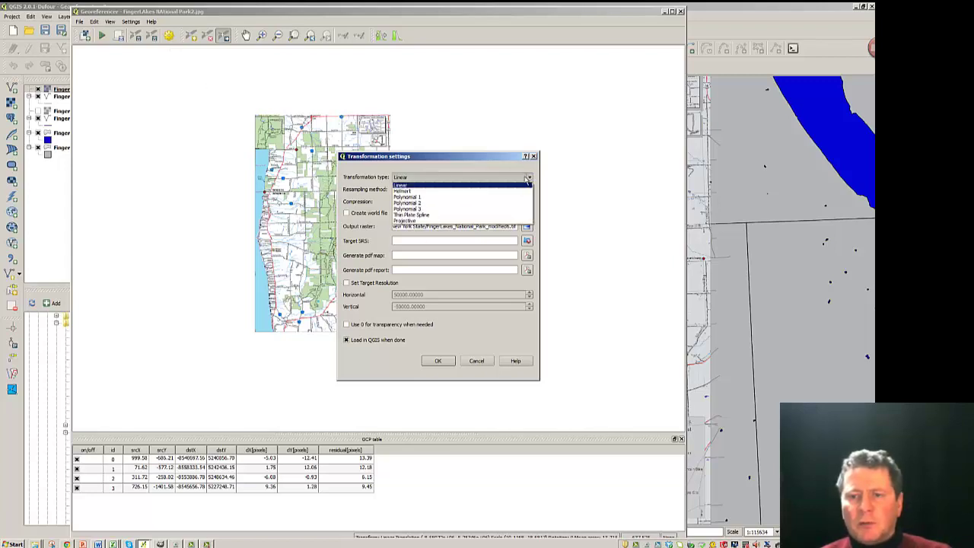
left_click(402, 197)
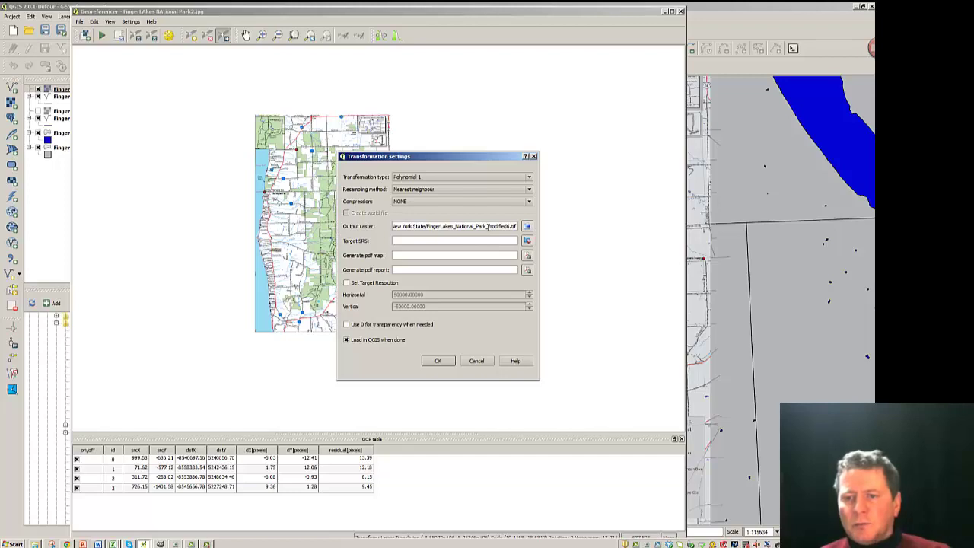
left_click(484, 362)
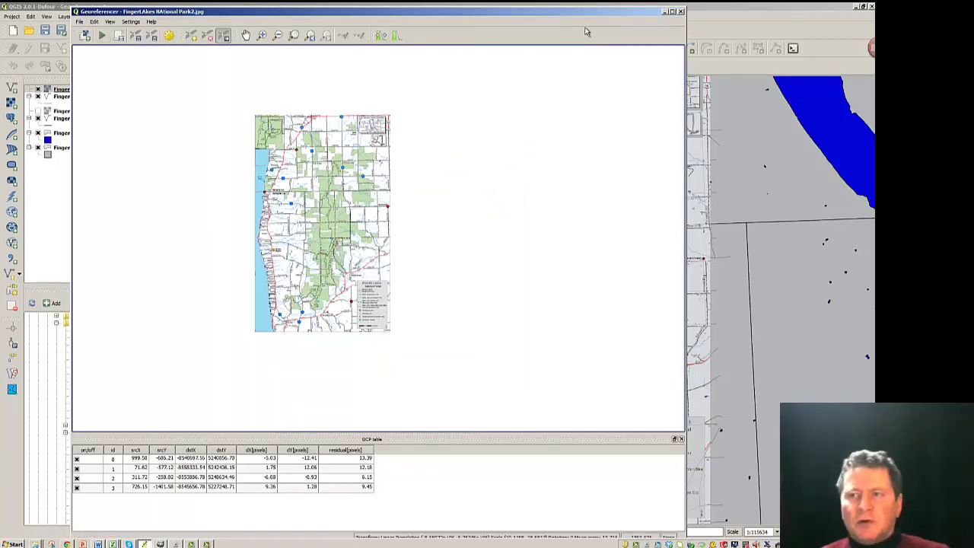
Step: Minimize the Georeferencer, show modified5 instead of modified6, and zoom in and out to compare
left_click(664, 12)
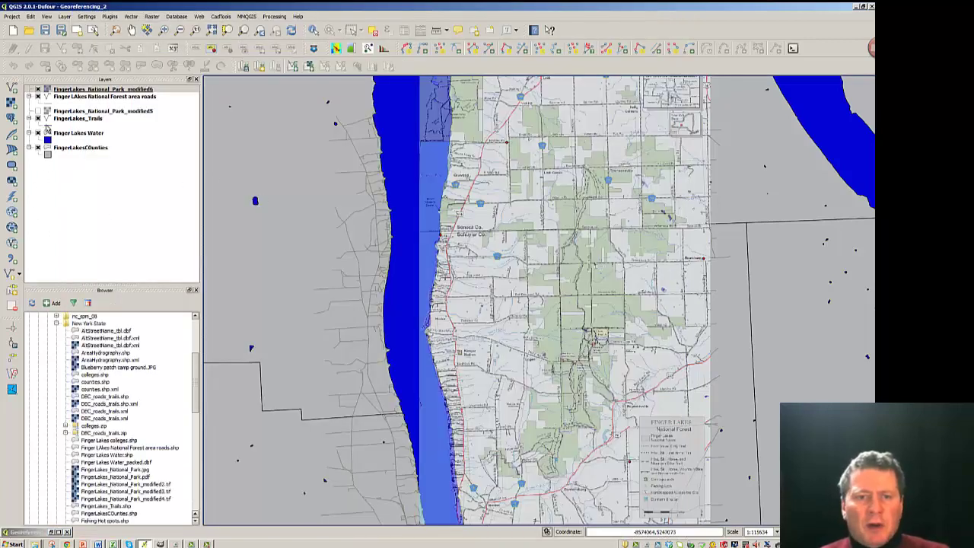
left_click(37, 112)
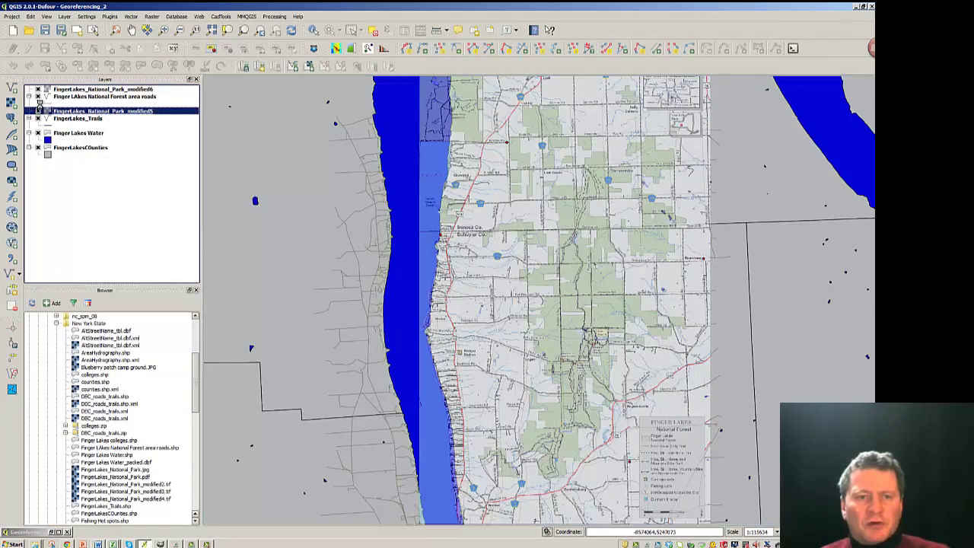
left_click(37, 89)
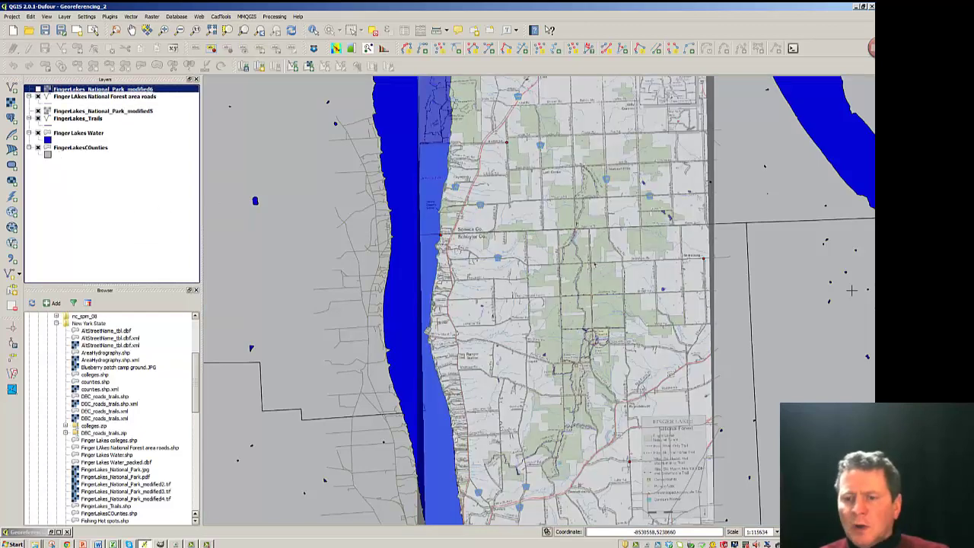
scroll(779, 340, "up", 1)
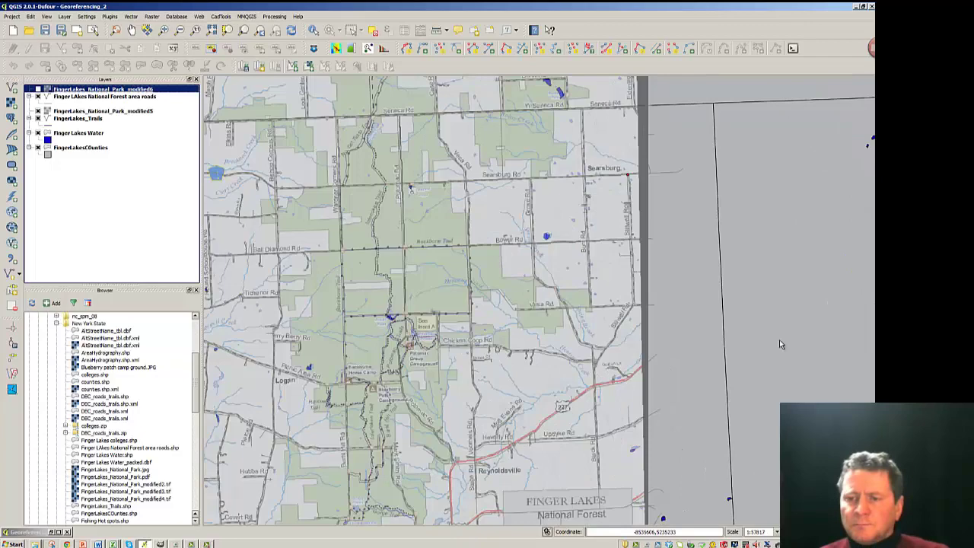
scroll(777, 339, "down", 2)
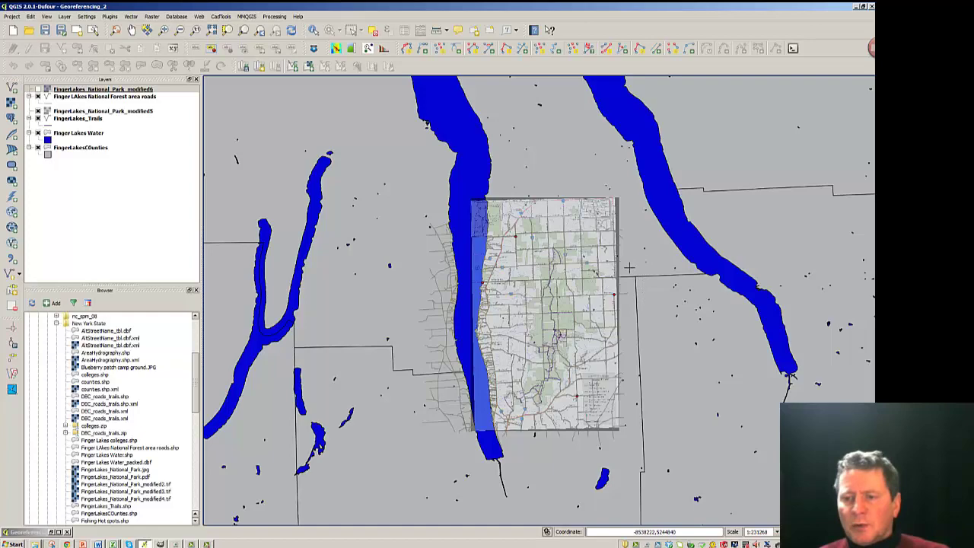
Step: Pan the map west toward Potomac Rd and the Interloken Trail
scroll(622, 281, "down", 1)
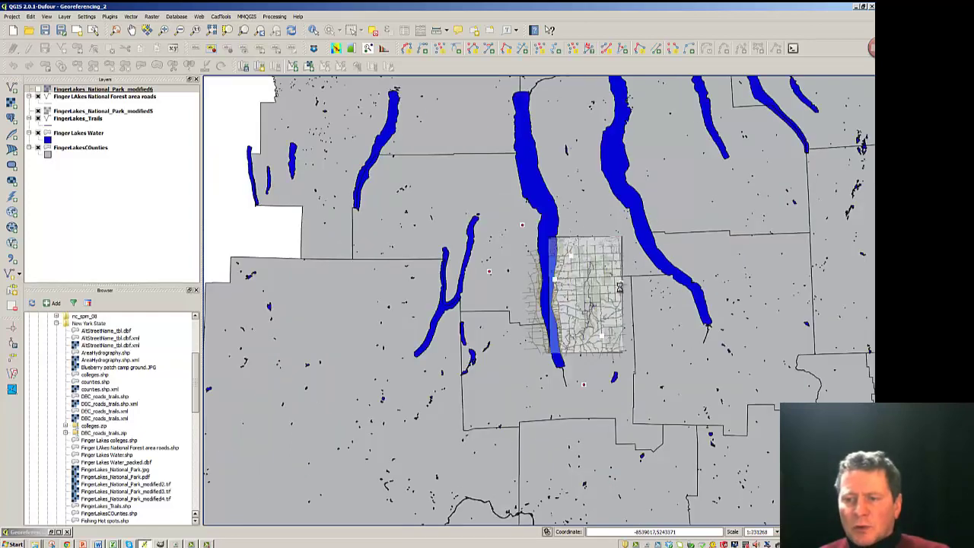
scroll(620, 285, "up", 2)
scroll(620, 283, "up", 2)
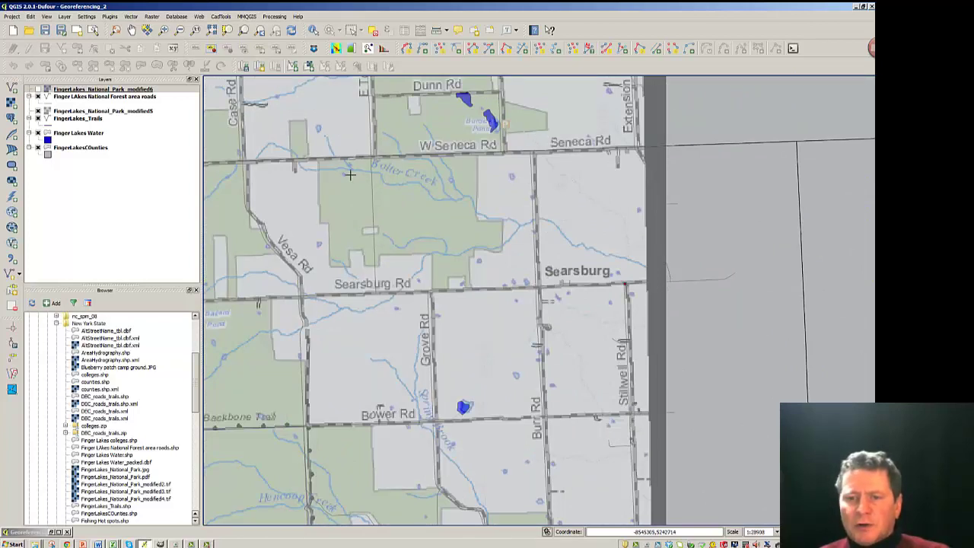
scroll(273, 167, "up", 1)
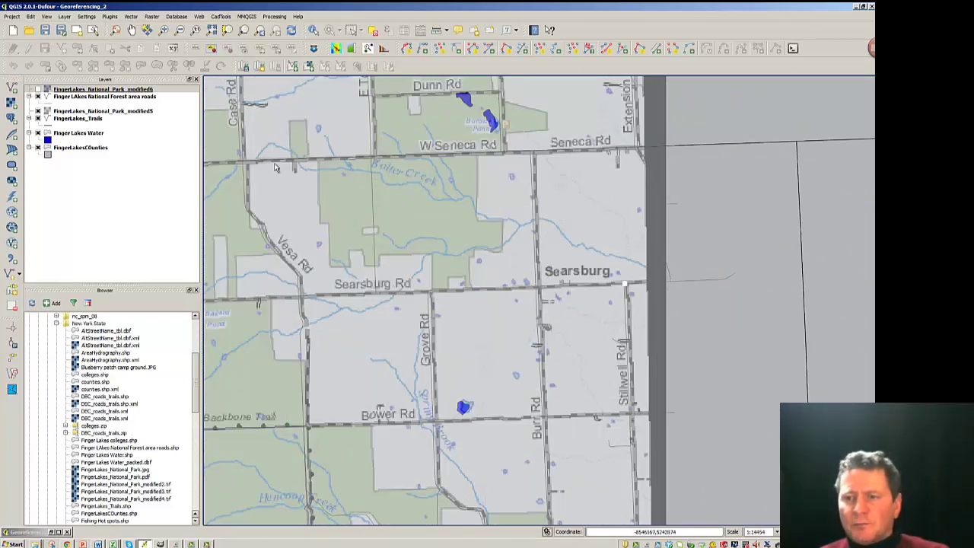
left_click_drag(275, 167, 553, 187)
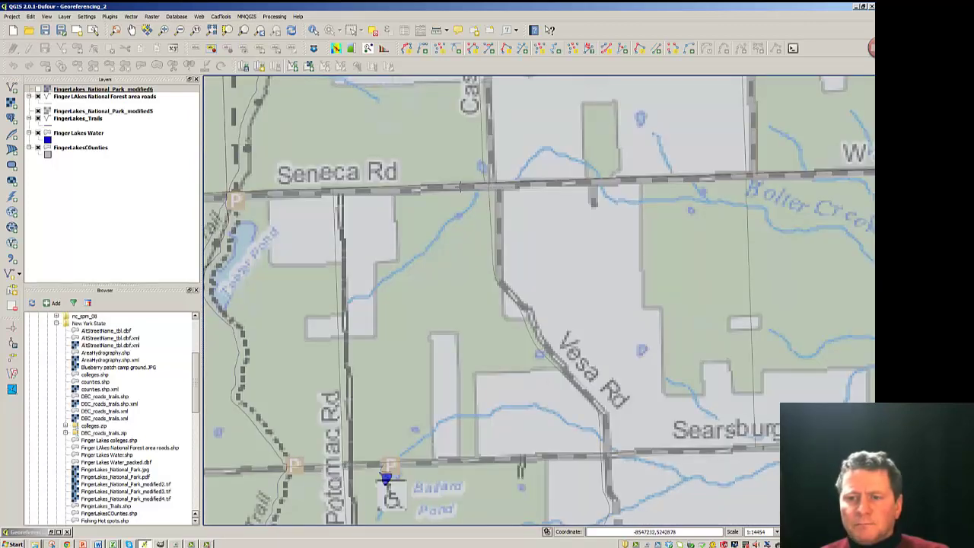
scroll(449, 187, "down", 1)
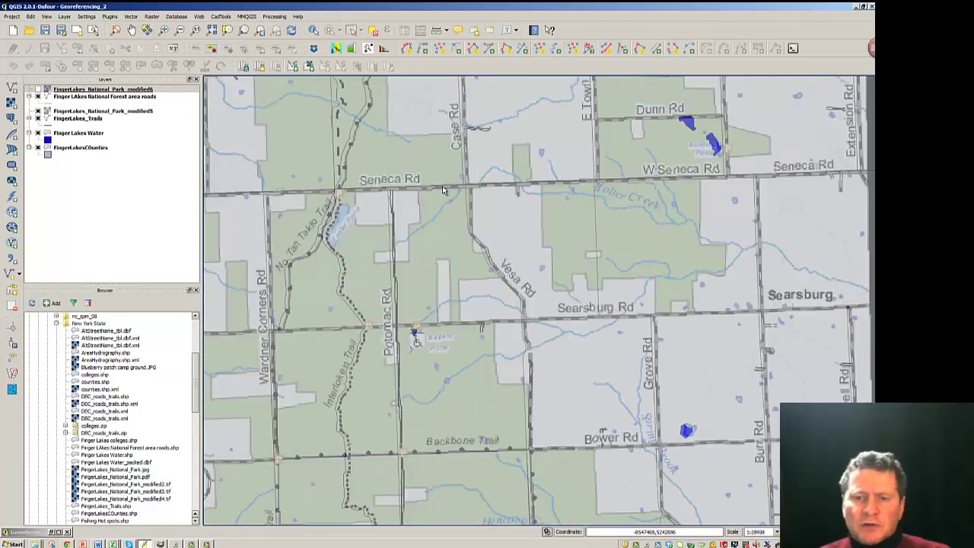
scroll(442, 185, "down", 1)
left_click_drag(484, 188, 620, 187)
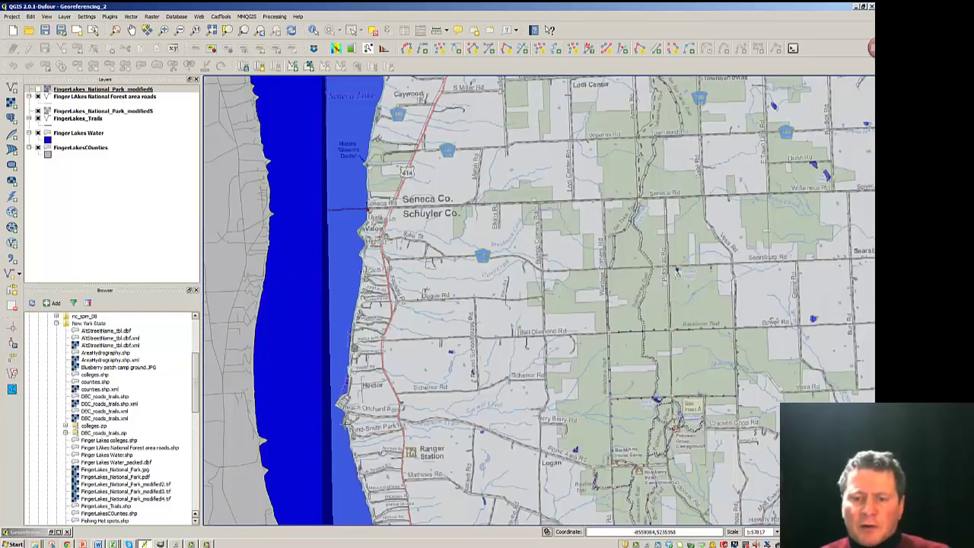
Step: Zoom out and centre the view so the whole georeferenced park map is visible
scroll(340, 414, "up", 1)
scroll(337, 399, "up", 2)
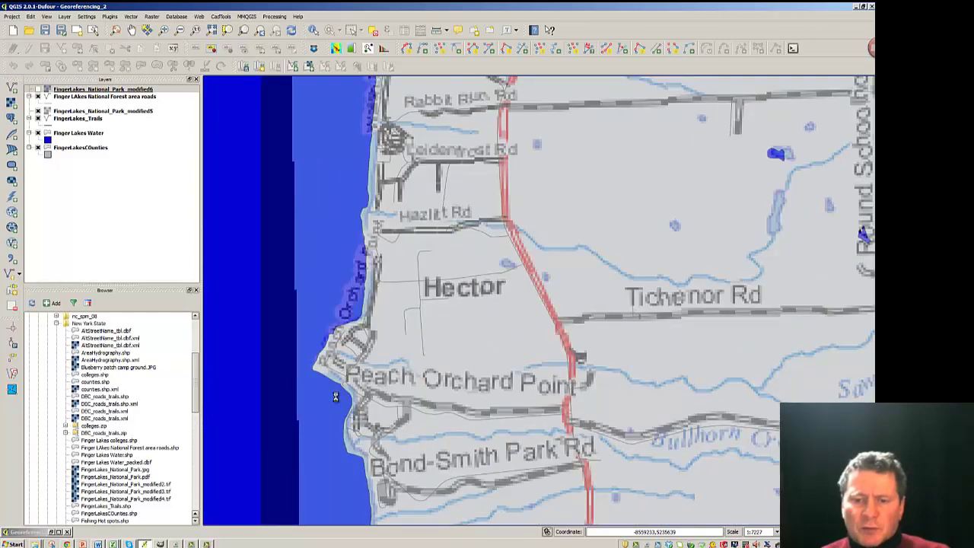
scroll(336, 396, "up", 1)
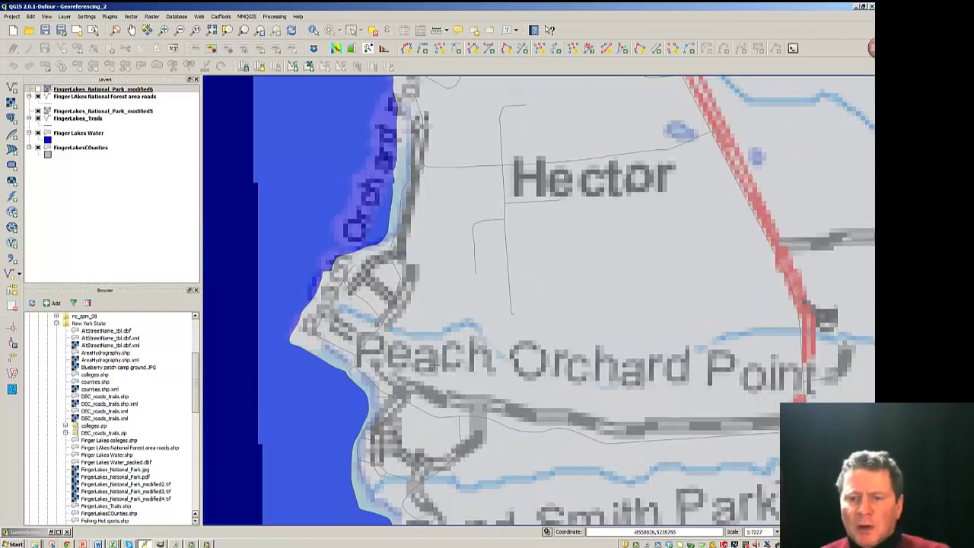
scroll(438, 350, "down", 1)
scroll(439, 350, "down", 1)
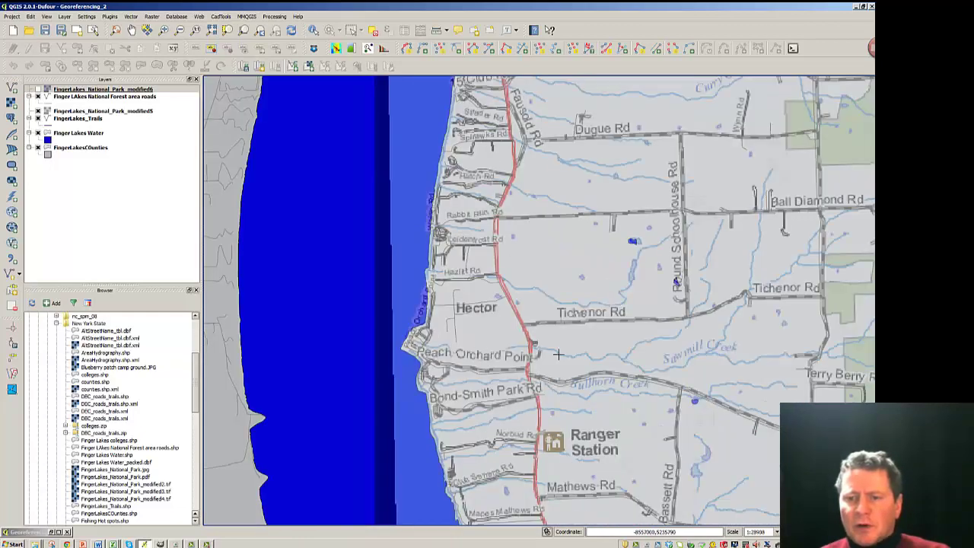
scroll(571, 354, "down", 1)
scroll(605, 357, "down", 1)
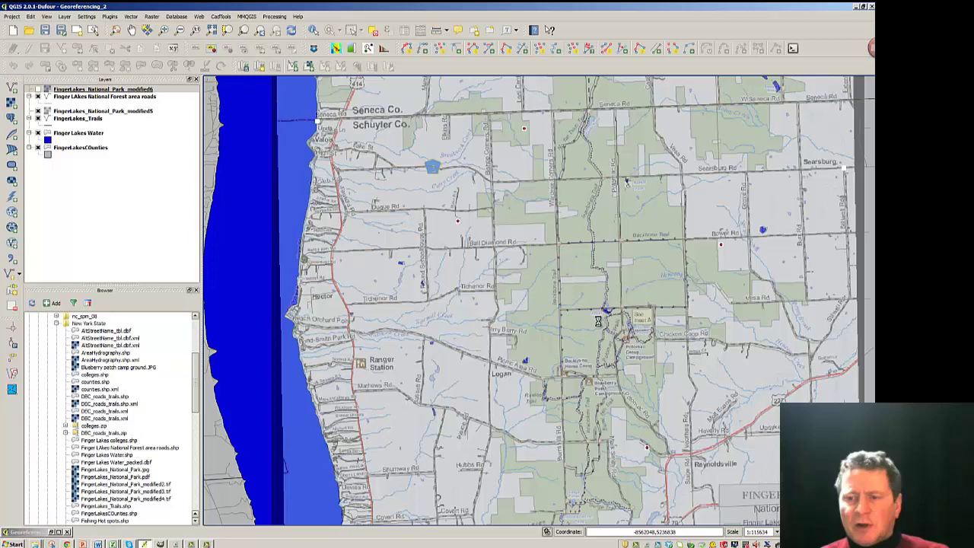
scroll(598, 326, "down", 1)
left_click_drag(598, 326, 281, 316)
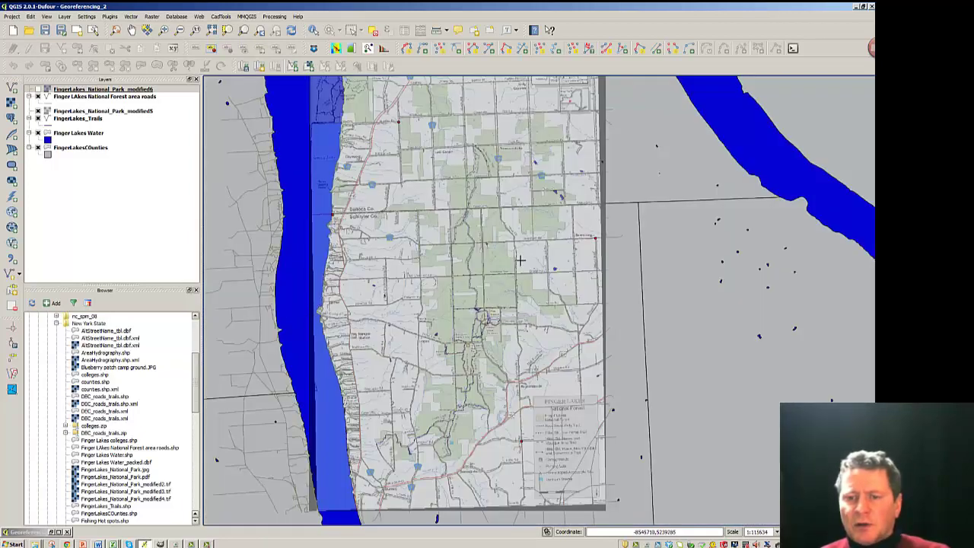
scroll(500, 277, "down", 1)
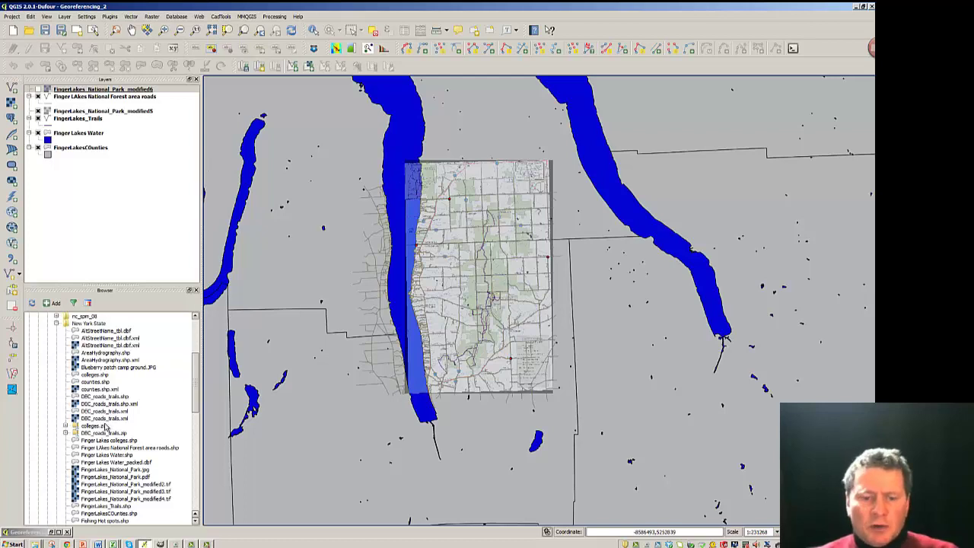
Step: Restore the Georeferencer window and select the Move GCP Point tool
left_click(51, 532)
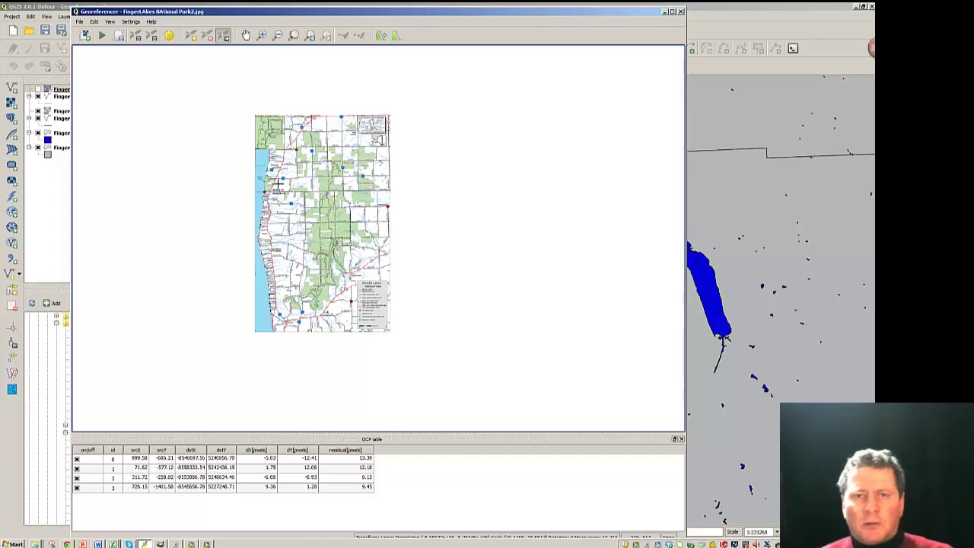
left_click(191, 36)
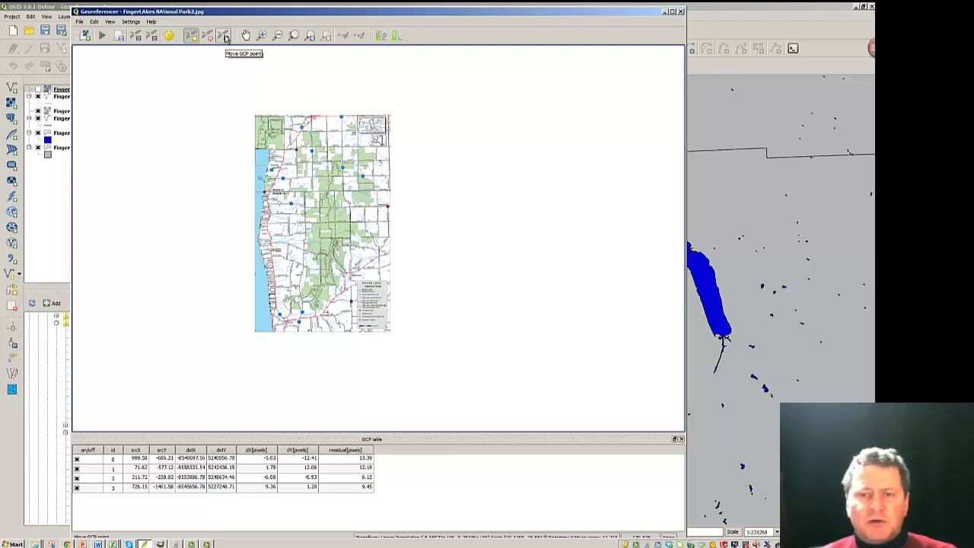
left_click(224, 38)
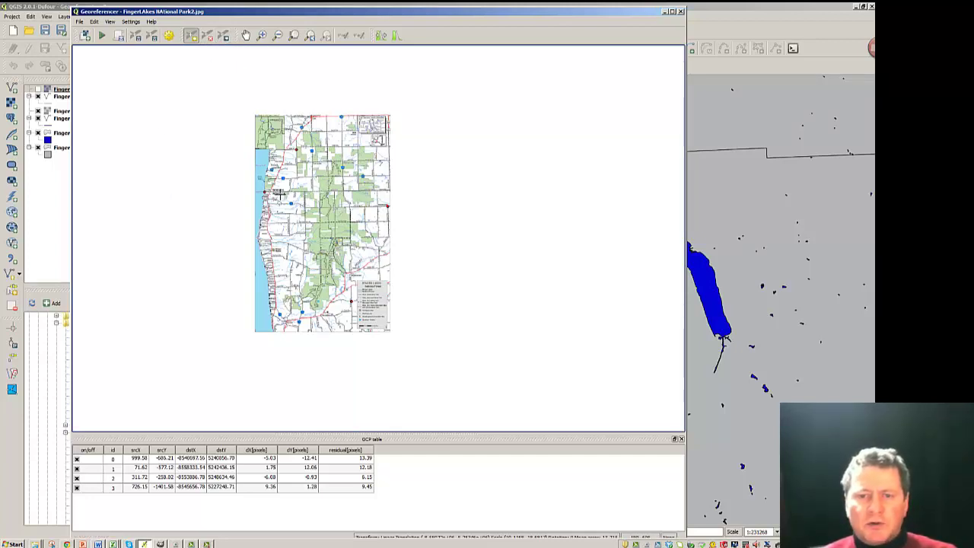
Step: Drag control point 1 onto the lakeshore at Seneca Rd and bring up Transformation settings
scroll(279, 185, "up", 3)
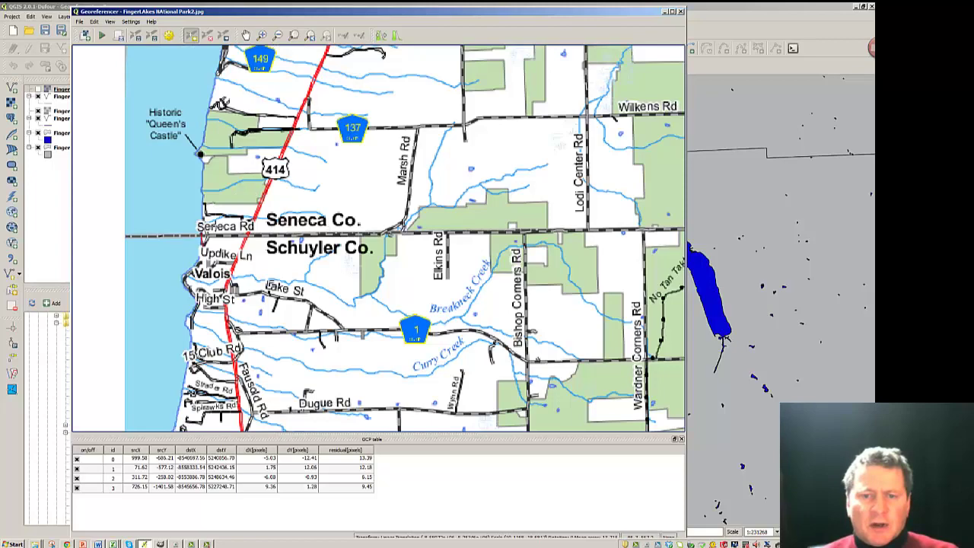
scroll(183, 244, "up", 1)
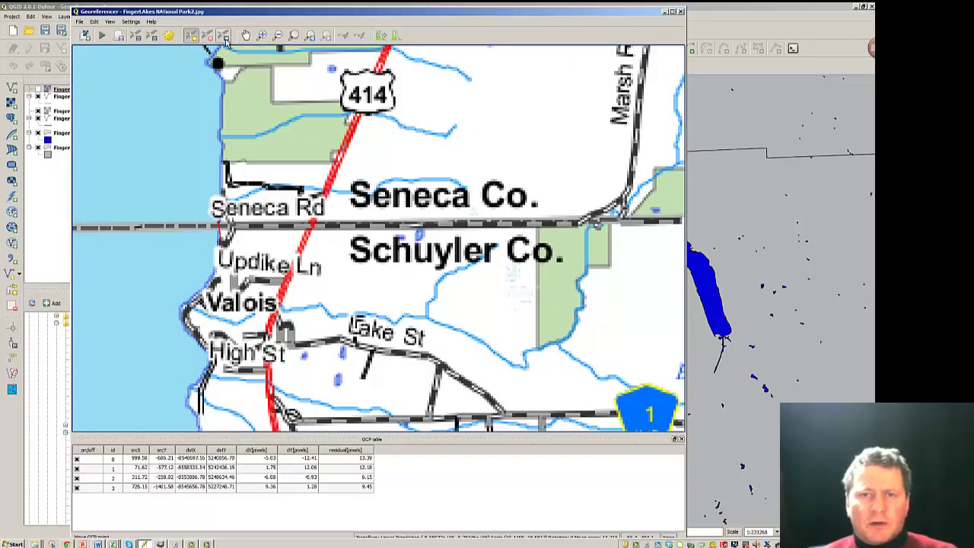
left_click(223, 35)
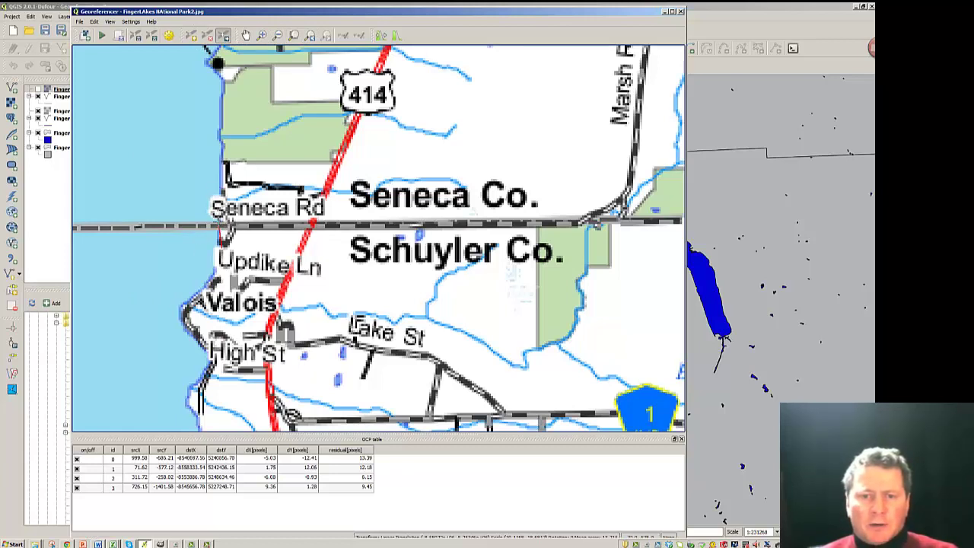
mouse_move(214, 204)
left_mouse_down()
mouse_move(242, 154)
mouse_move(100, 178)
mouse_move(130, 119)
mouse_move(277, 121)
mouse_move(346, 182)
mouse_move(384, 283)
mouse_move(300, 318)
mouse_move(127, 322)
mouse_move(213, 318)
mouse_move(245, 281)
mouse_move(264, 221)
mouse_move(260, 167)
mouse_move(242, 141)
mouse_move(213, 144)
mouse_move(218, 502)
mouse_move(196, 359)
mouse_move(305, 517)
mouse_move(297, 477)
mouse_move(254, 463)
mouse_move(319, 480)
mouse_move(243, 476)
left_mouse_up()
left_click_drag(230, 313, 222, 184)
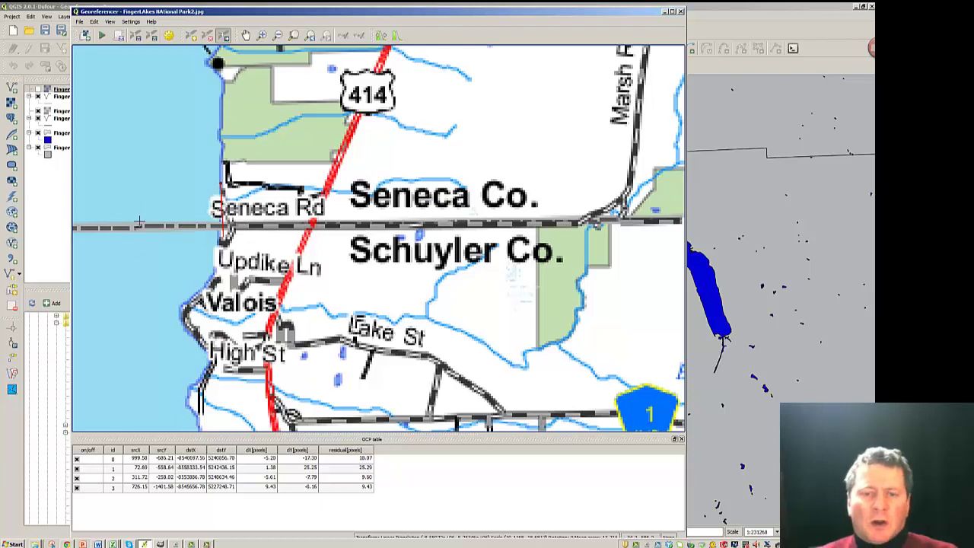
left_click(168, 36)
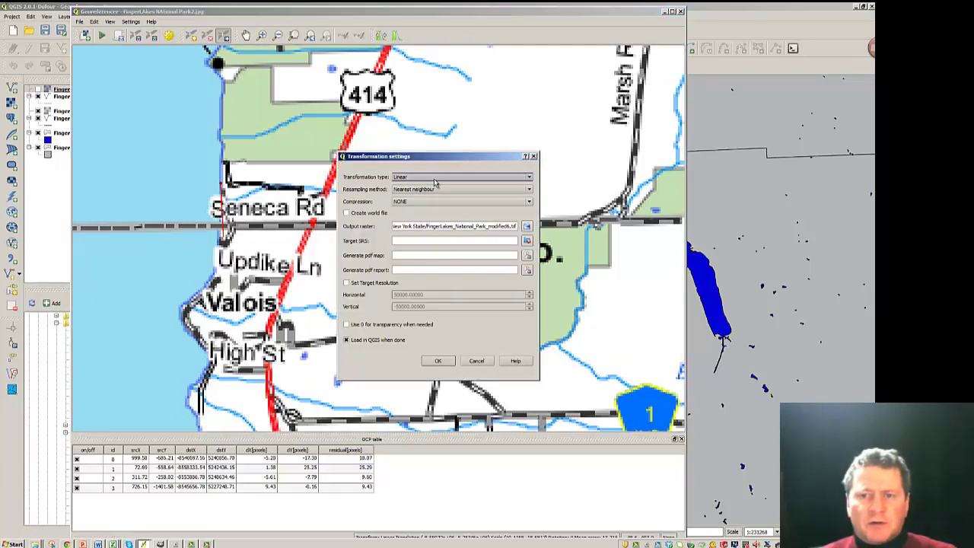
Step: Keep the Linear transformation and set the output raster to FingerLakes_National_Park_modified7.tif
left_click(530, 179)
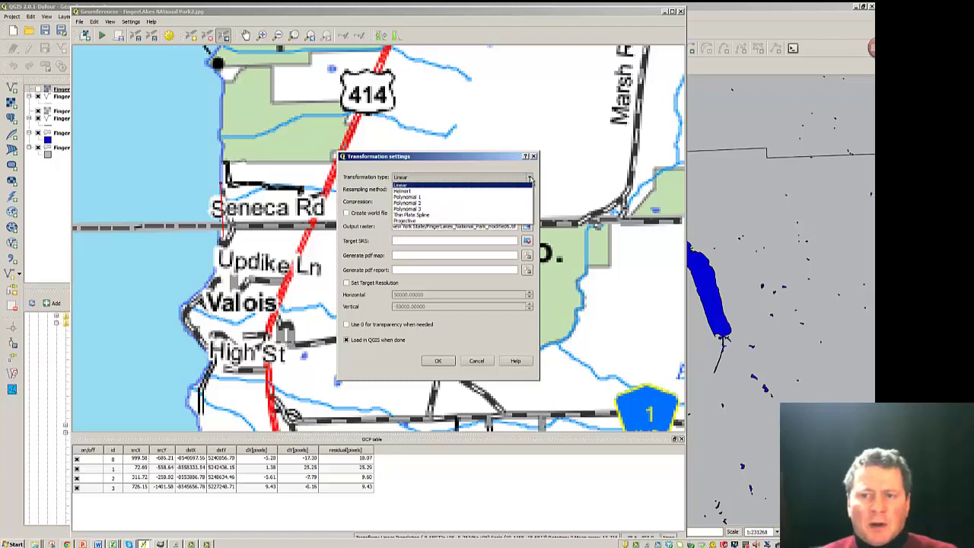
left_click(469, 184)
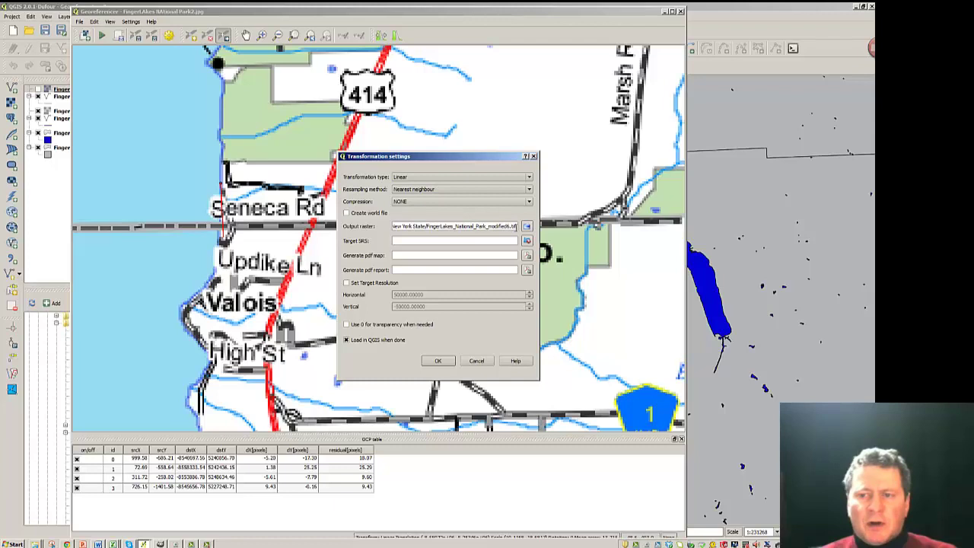
triple_click(506, 226)
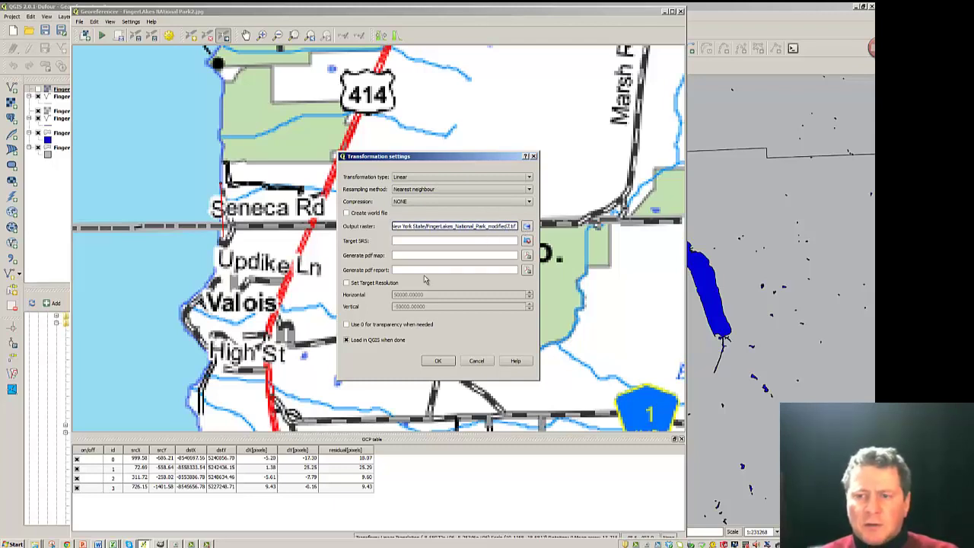
left_click(439, 360)
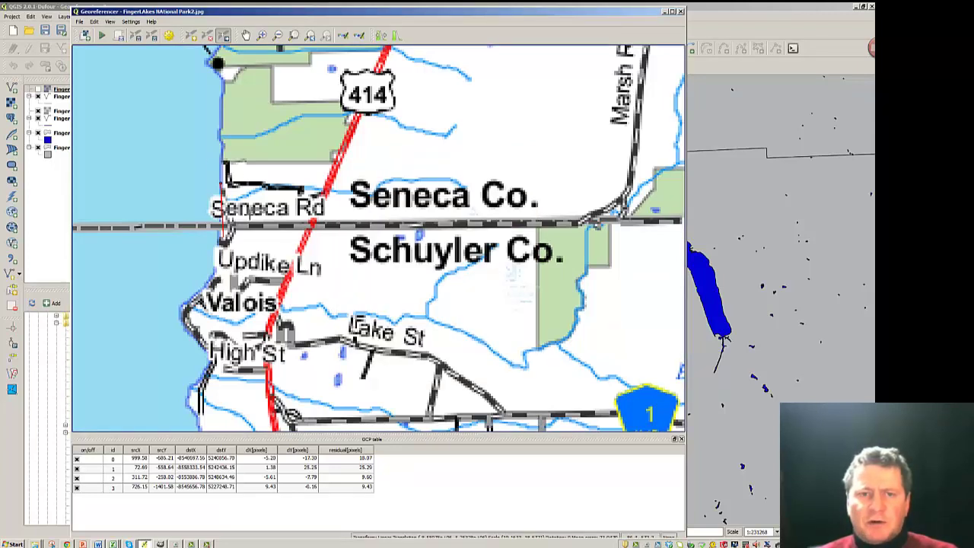
Step: Run georeferencing to create modified7, hide modified5, and give modified7 49% global transparency
left_click(101, 35)
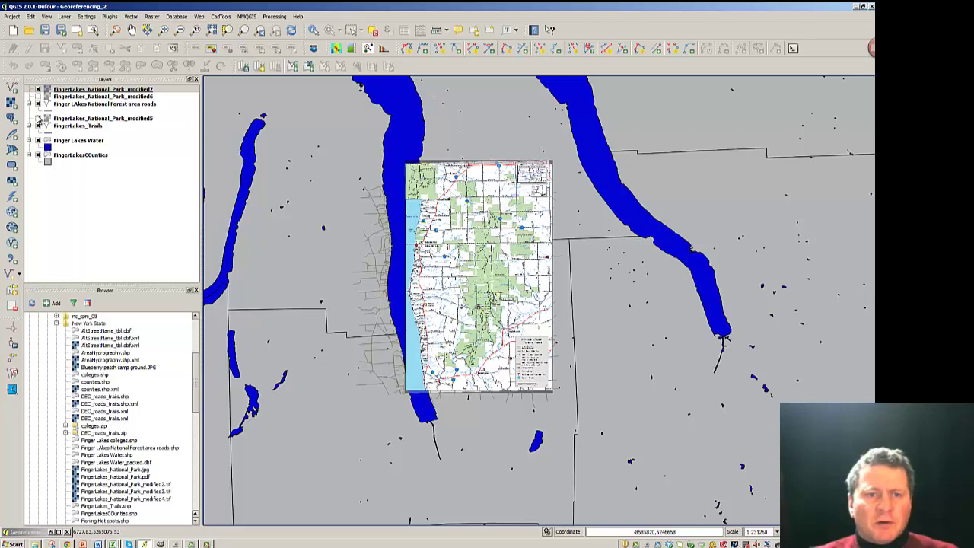
left_click(39, 119)
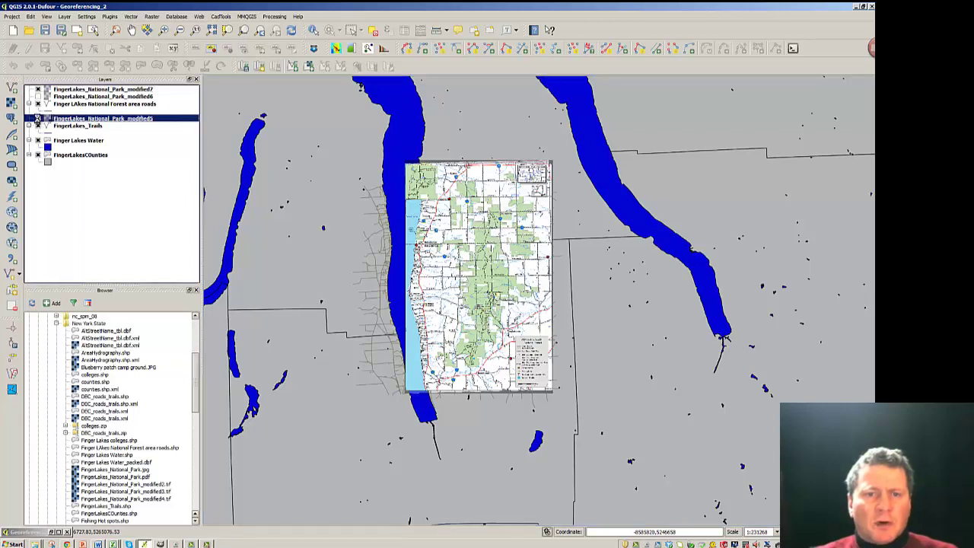
right_click(89, 90)
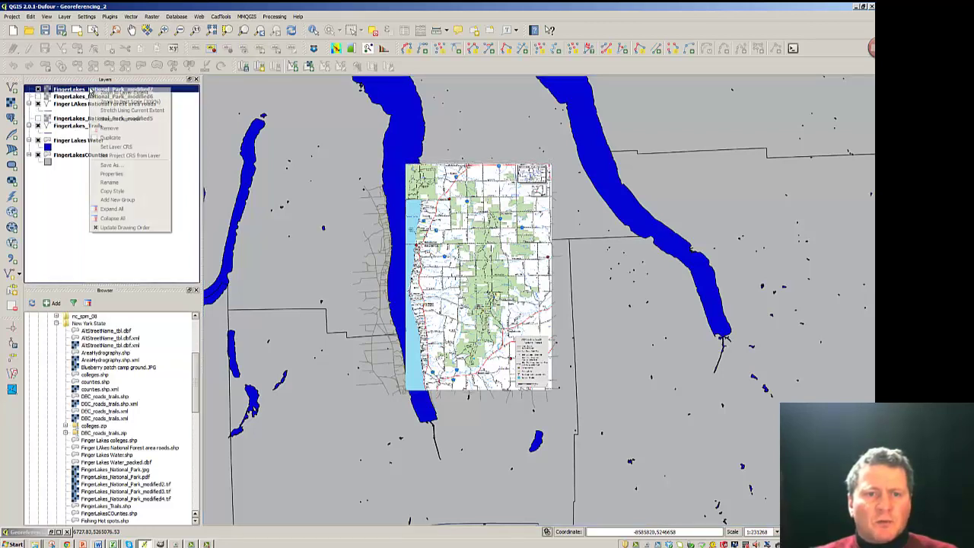
left_click(110, 174)
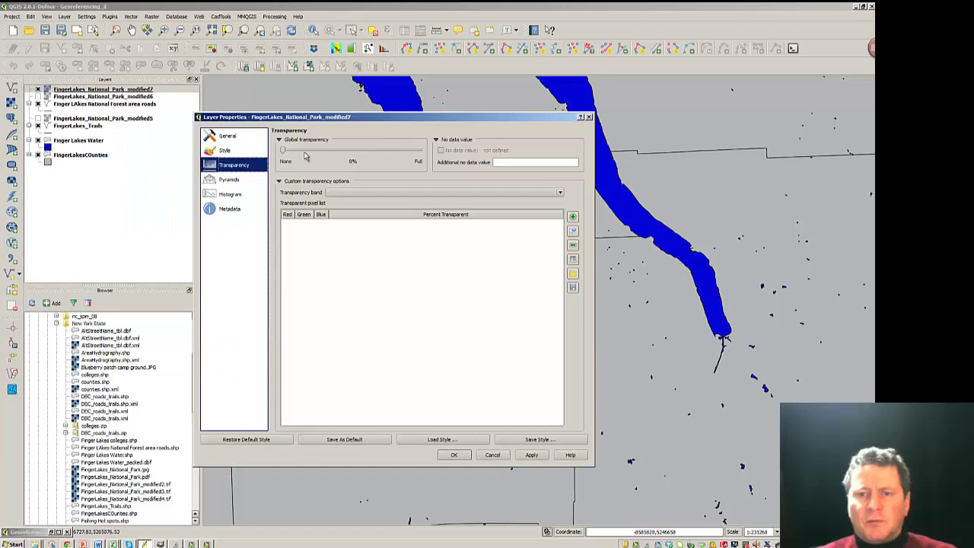
left_click_drag(284, 150, 350, 150)
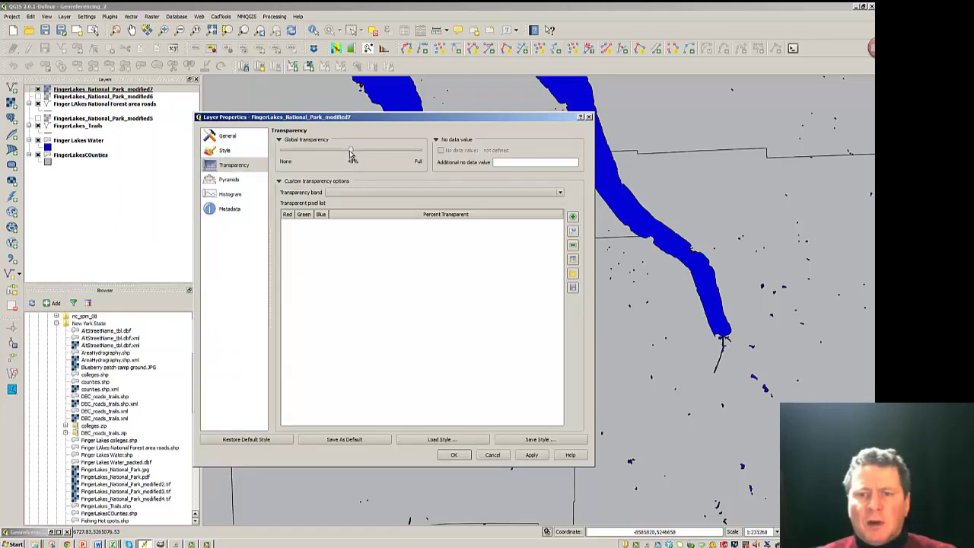
left_click(460, 454)
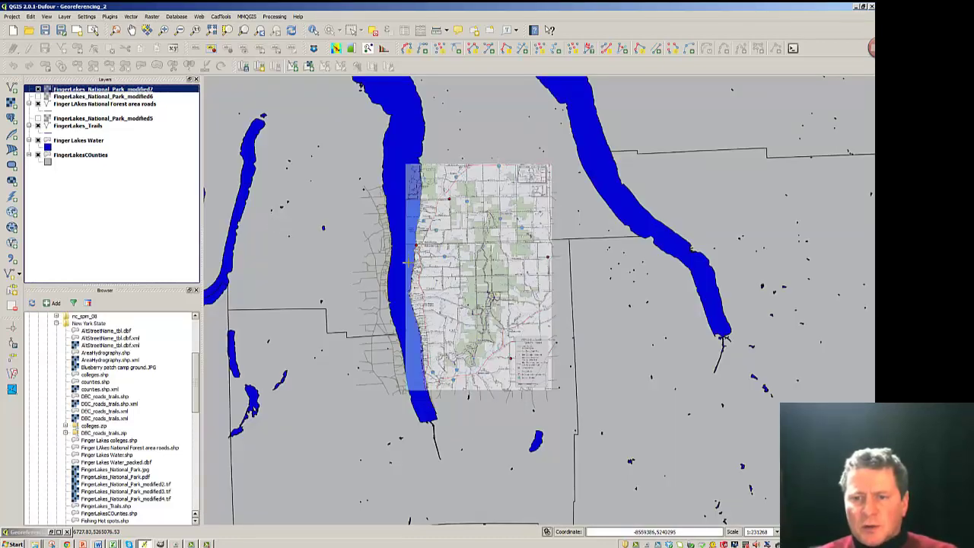
Step: Zoom in near Seneca Rd and toggle modified6 and modified7 to compare, leaving modified6 hidden
scroll(411, 250, "up", 4)
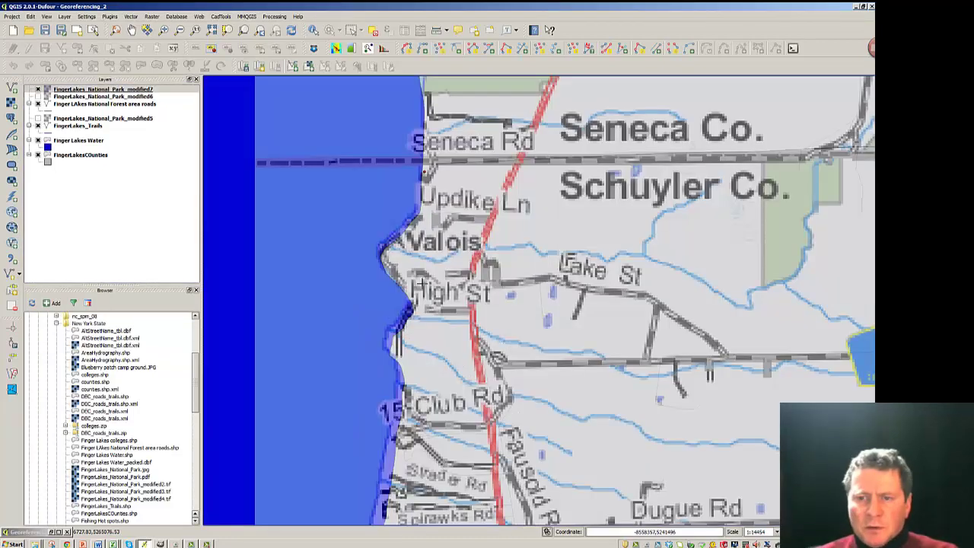
left_click(38, 92)
left_click(38, 96)
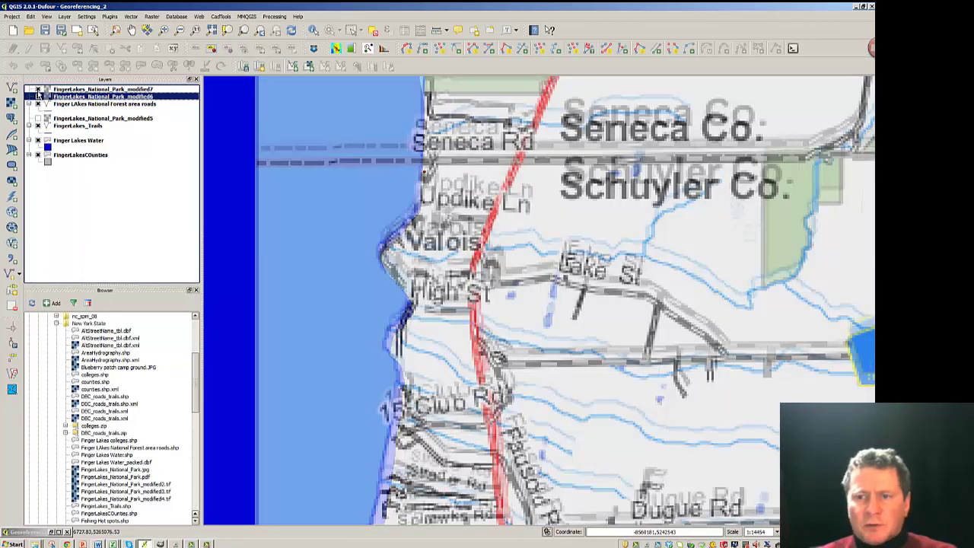
left_click(37, 89)
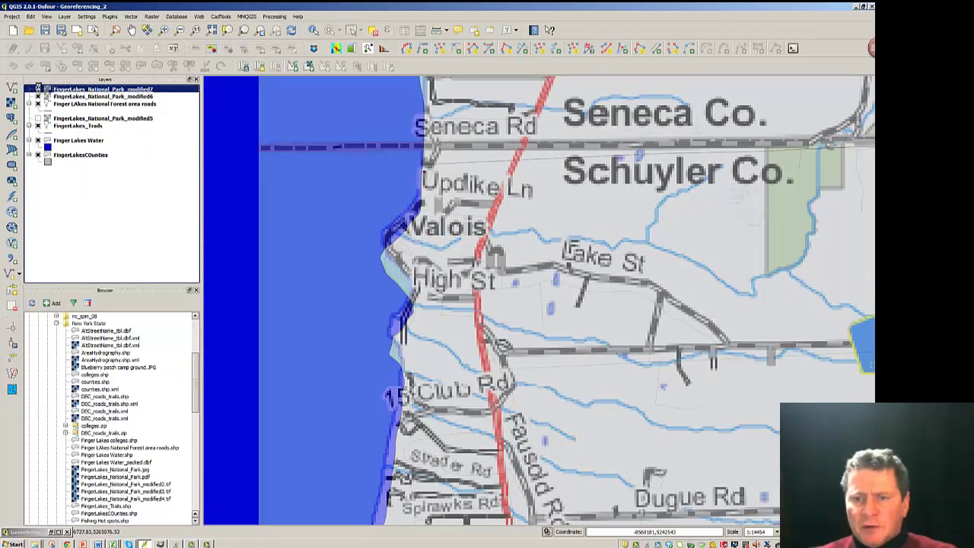
left_click(37, 89)
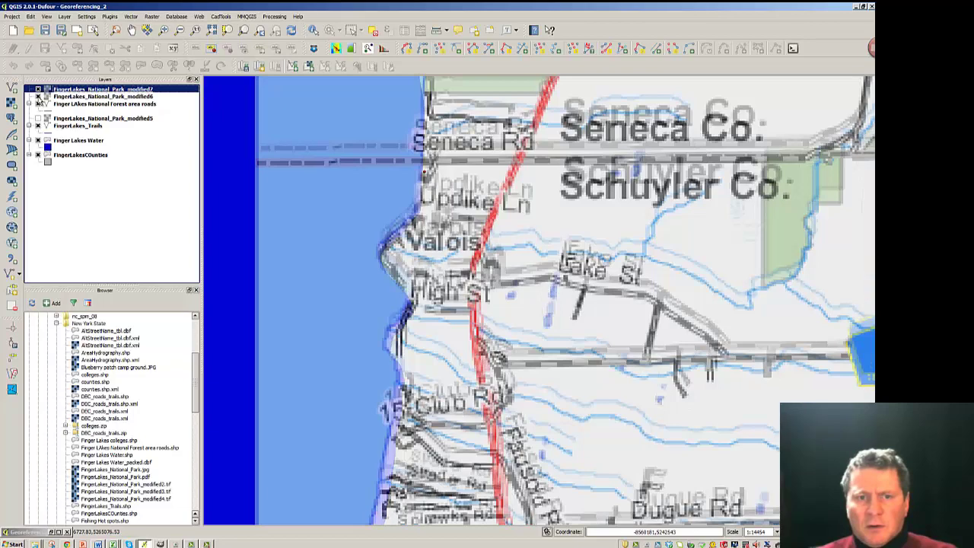
left_click(37, 97)
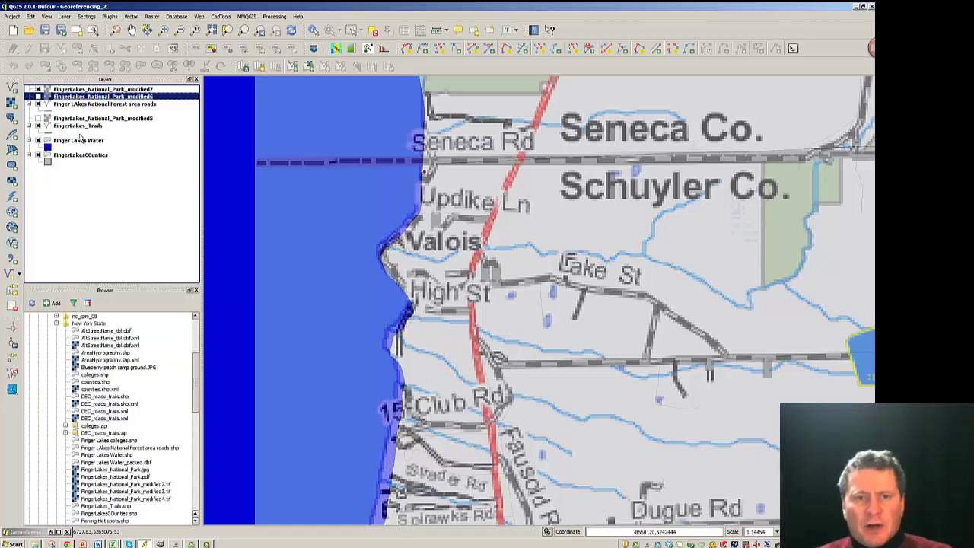
Step: Hide the modified7 raster, show modified5, and zoom toward the forest centre
left_click(38, 90)
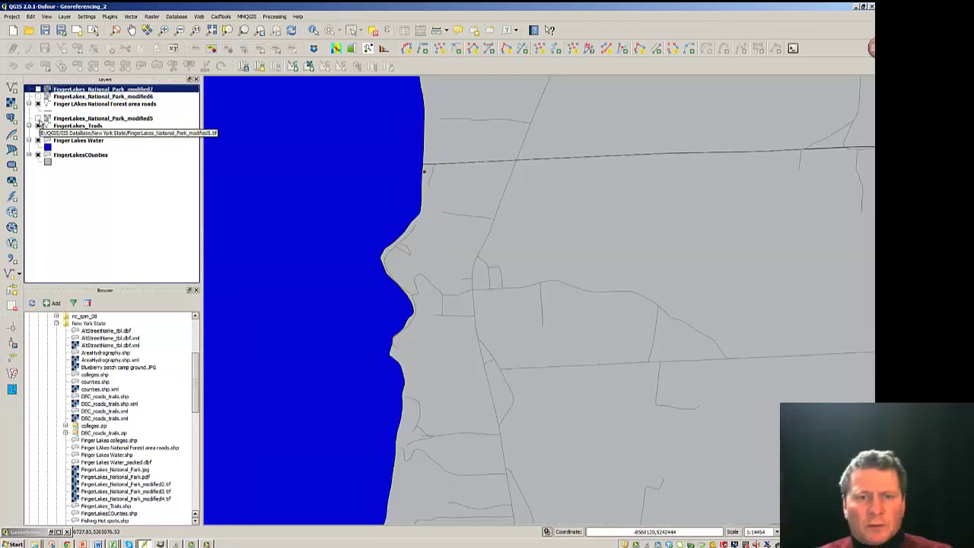
left_click(38, 118)
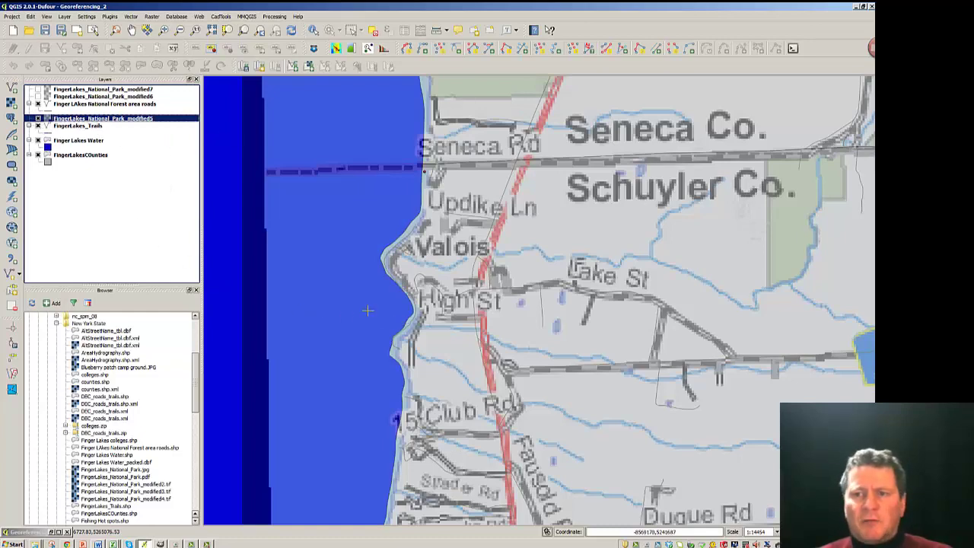
scroll(616, 353, "down", 2)
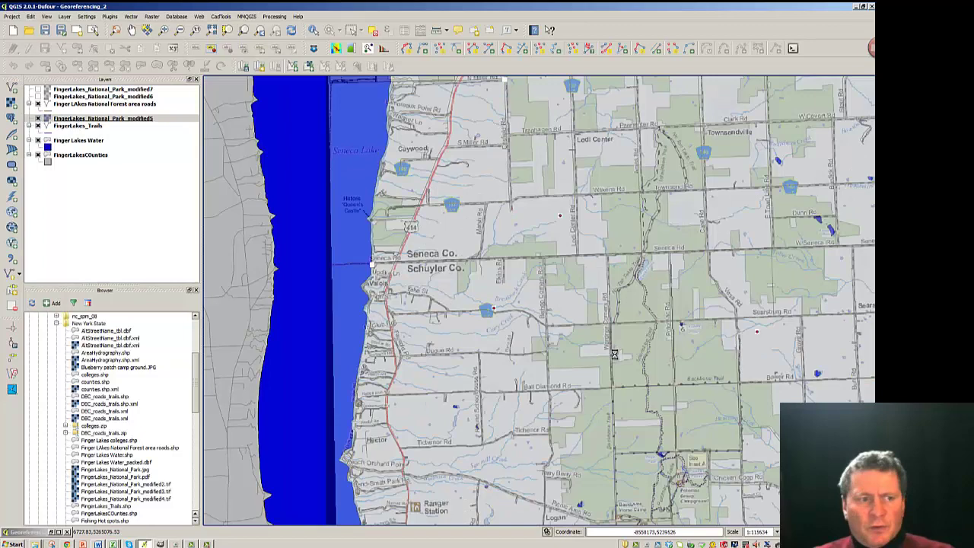
scroll(614, 355, "down", 1)
left_click_drag(629, 418, 484, 315)
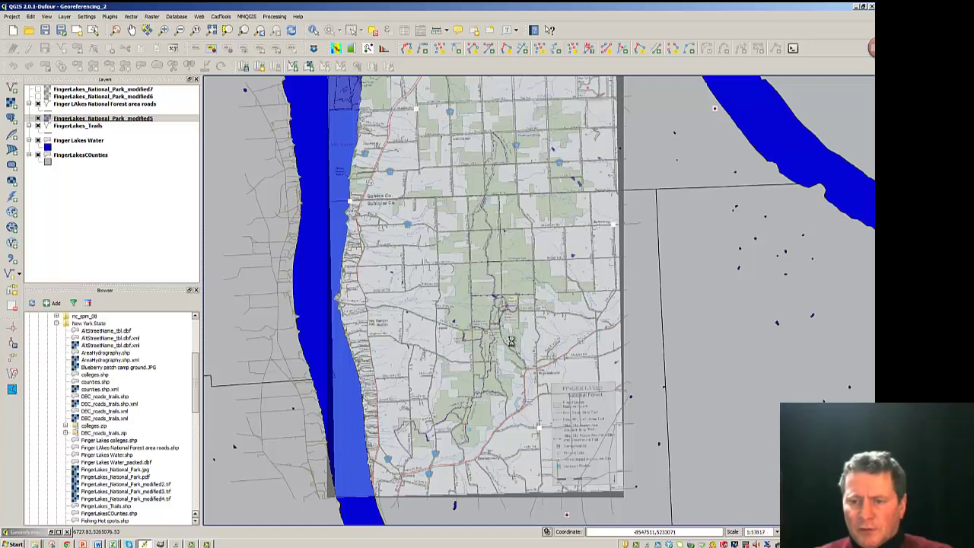
scroll(510, 342, "up", 1)
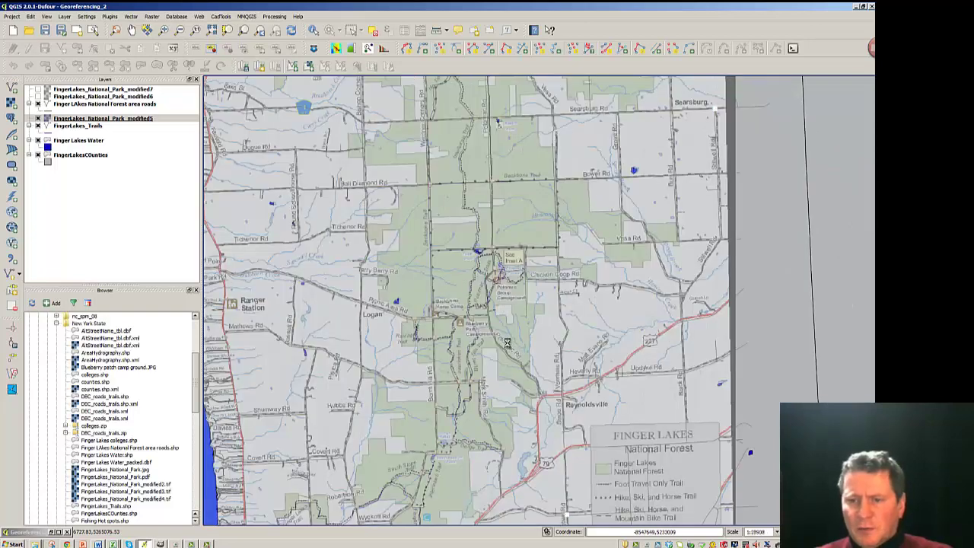
scroll(508, 341, "up", 1)
Step: Pan to Potomac Group Campground and toggle the modified5 raster off and on to compare with the trails
left_click_drag(513, 335, 548, 381)
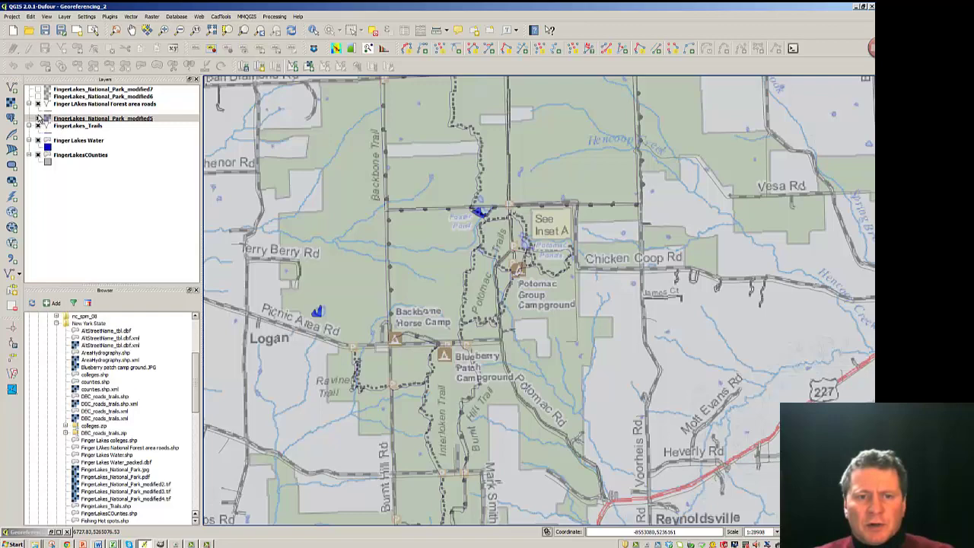
left_click(39, 119)
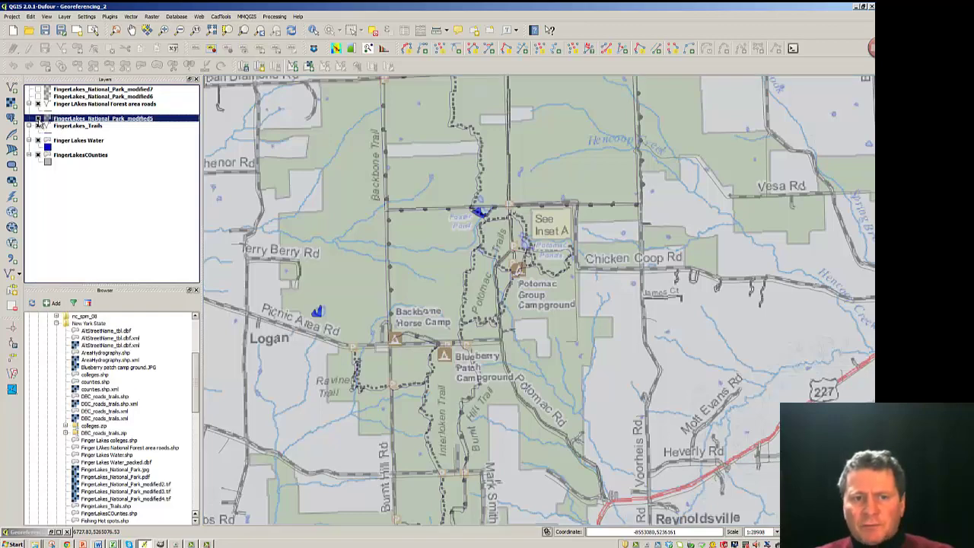
left_click(39, 120)
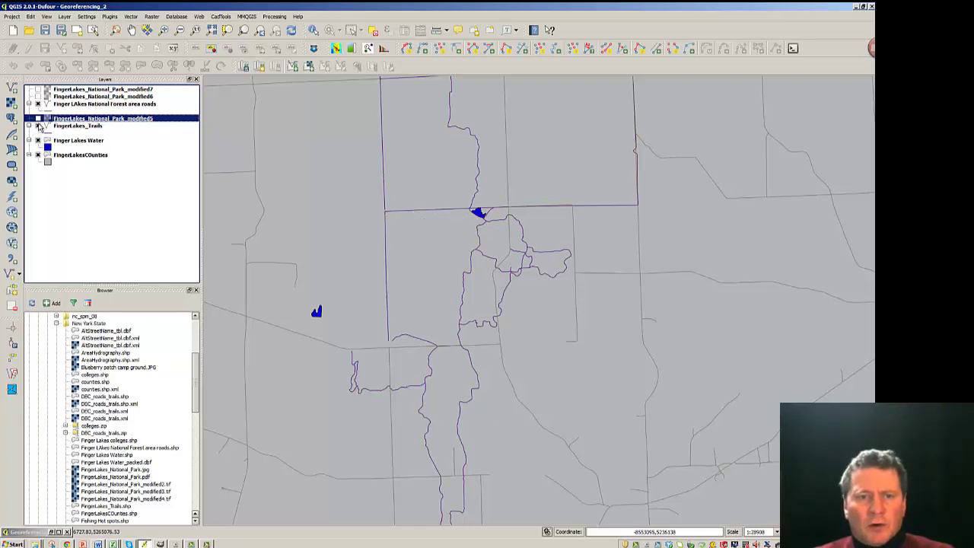
left_click(38, 118)
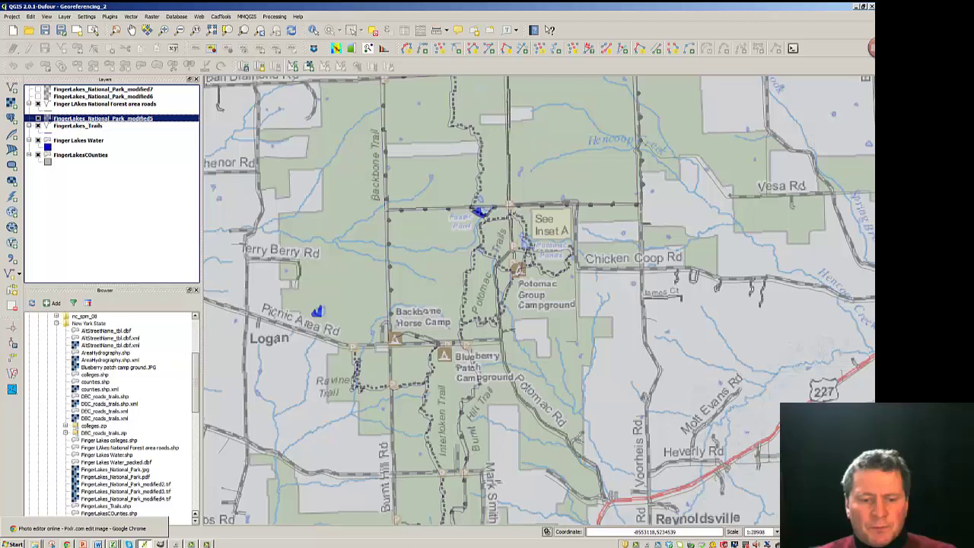
Step: Open FingerLAkes NAtional Park2.jpg from the computer in Pixlr Editor
left_click(67, 543)
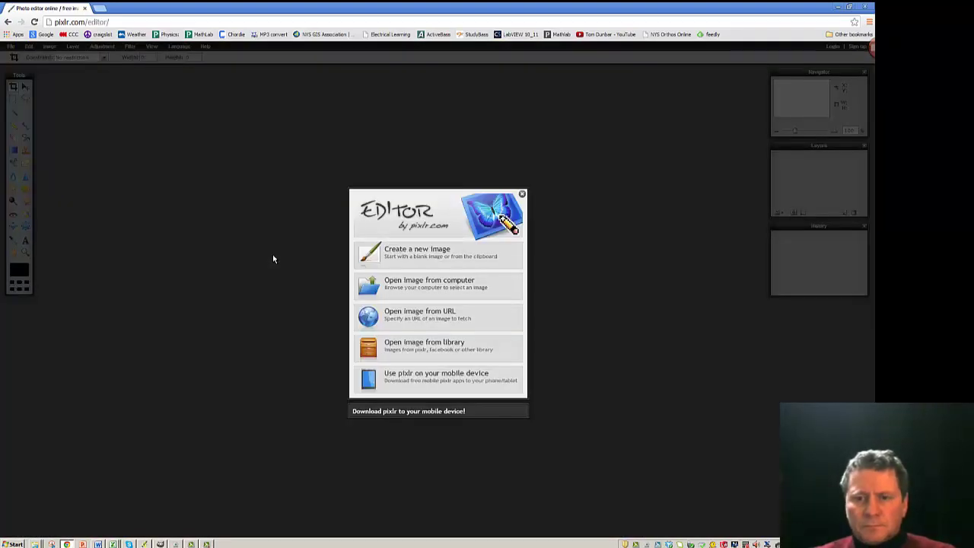
left_click(413, 290)
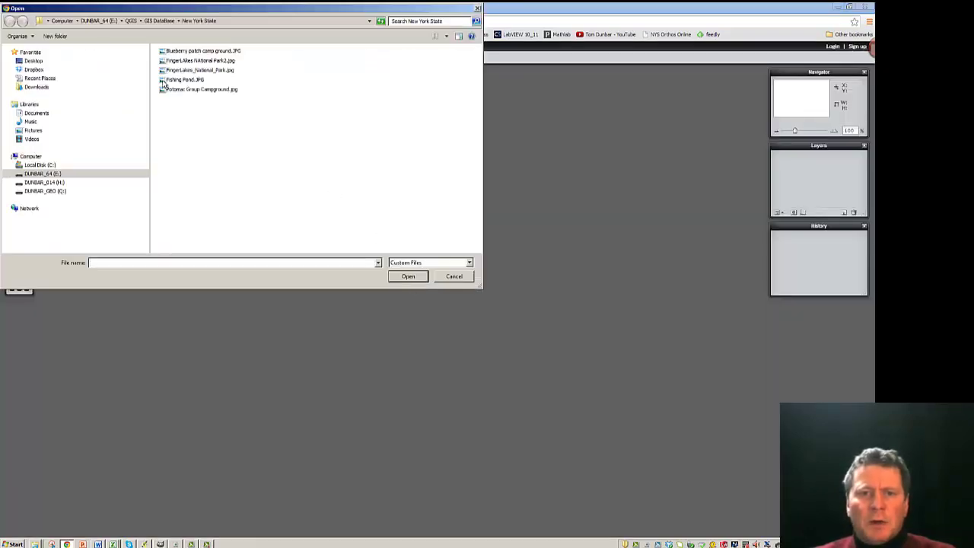
left_click(204, 61)
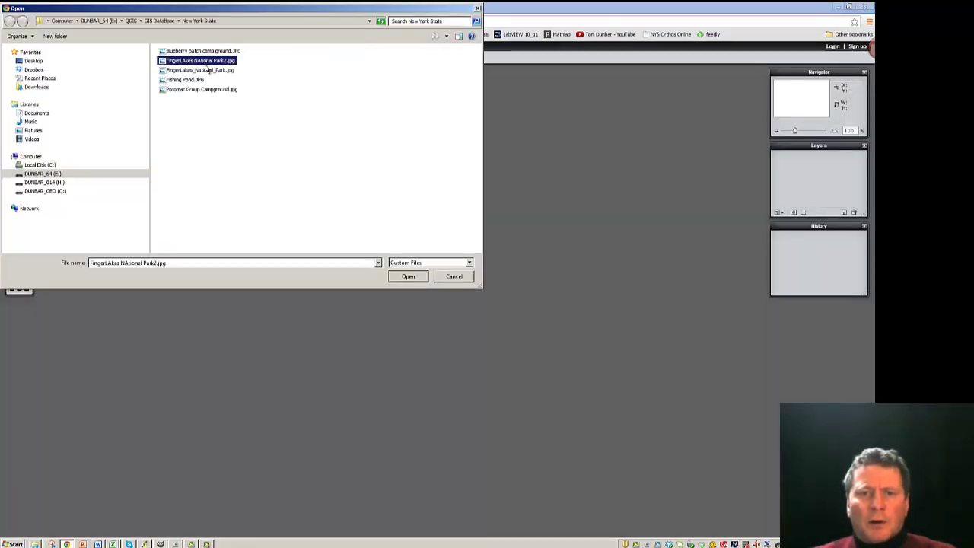
left_click(404, 277)
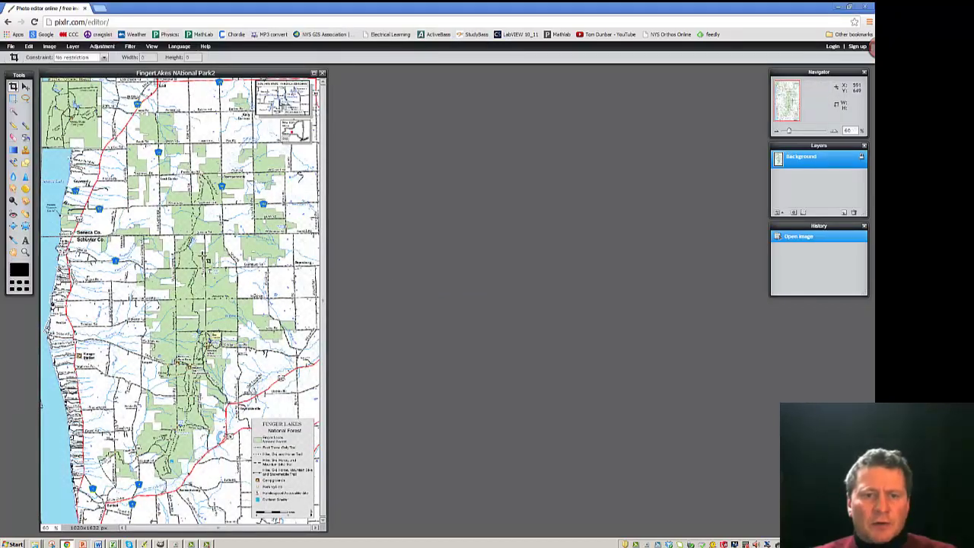
Step: Zoom to about 150% and scroll to the Inset A – Potomac Trails box at top-left
scroll(83, 164, "down", 1)
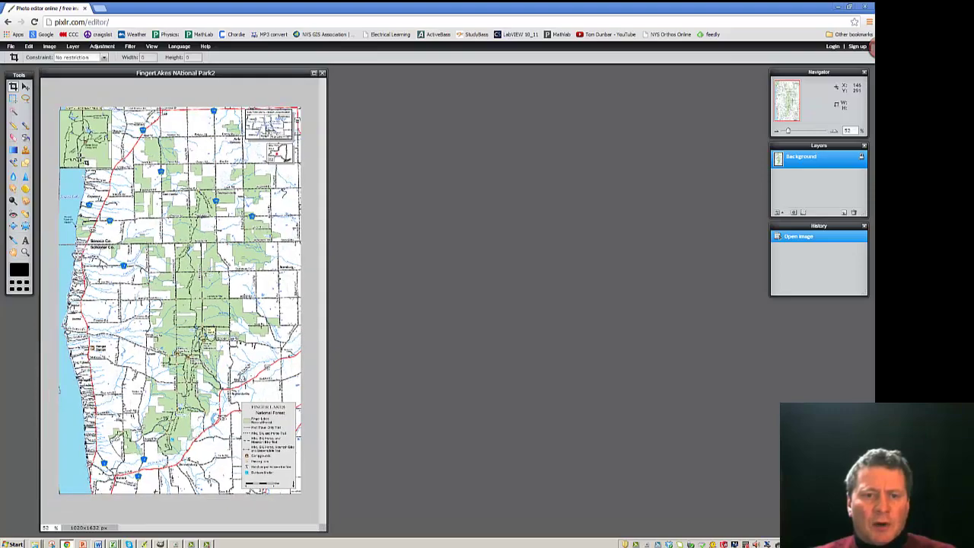
scroll(182, 277, "up", 4)
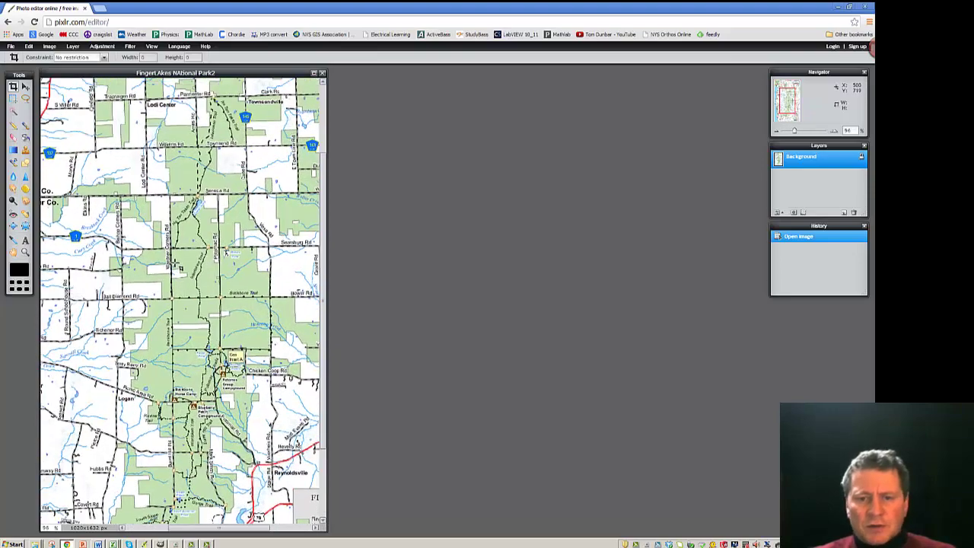
scroll(175, 265, "up", 3)
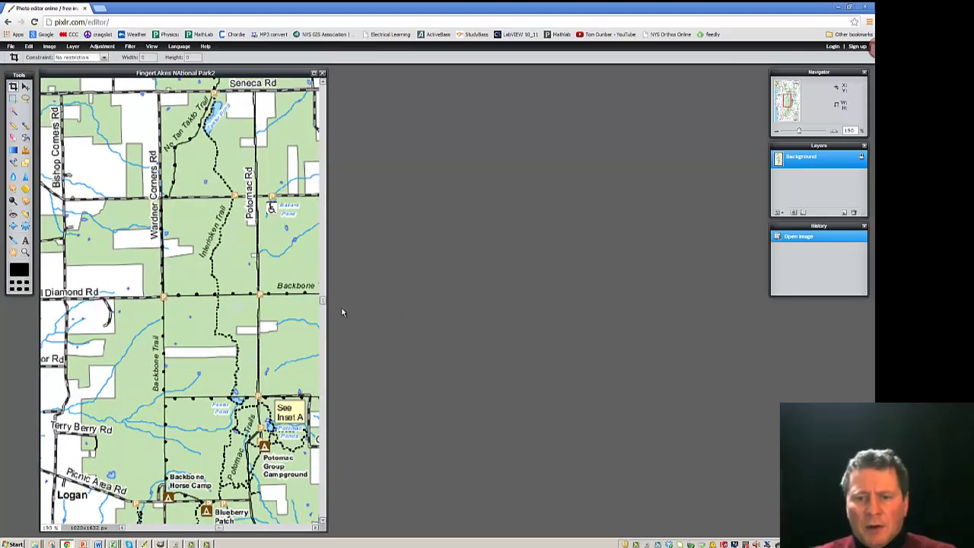
left_click_drag(324, 302, 324, 82)
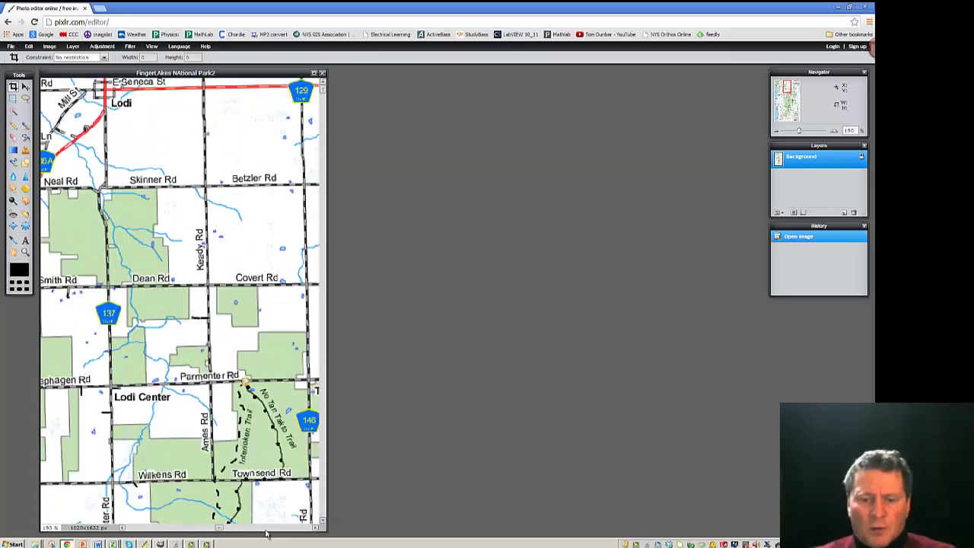
left_click_drag(218, 530, 124, 535)
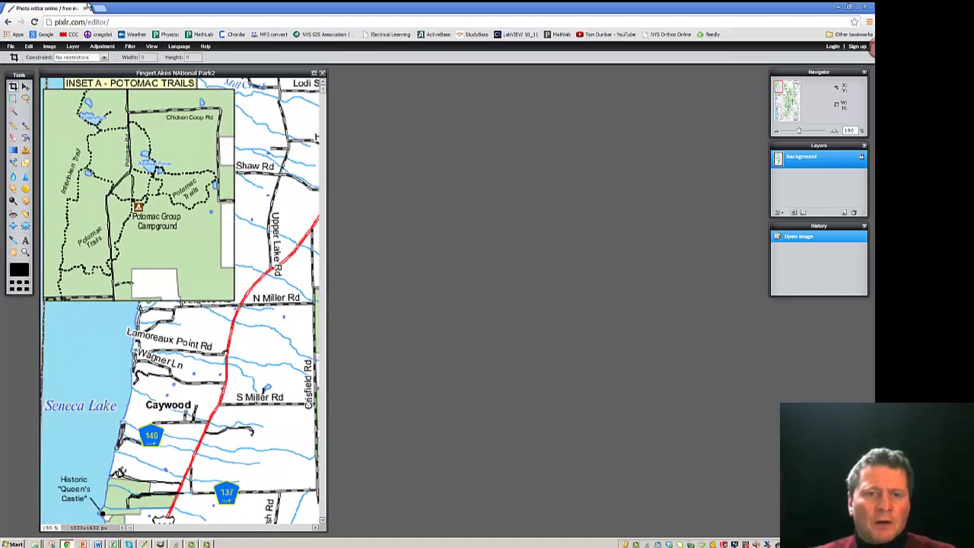
Step: Marquee-select Inset A and crop the image to it, giving 215 x 239 px
left_click(12, 100)
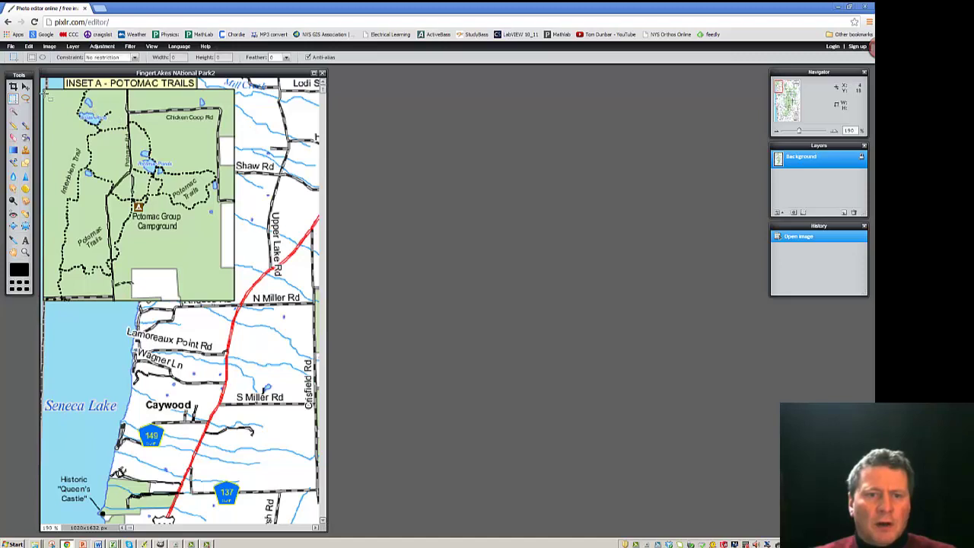
left_click_drag(48, 92, 234, 302)
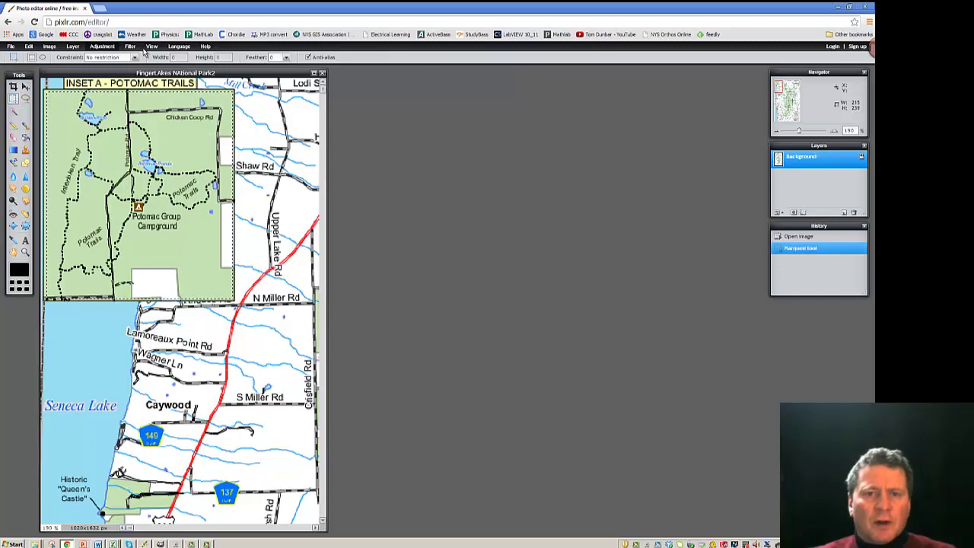
left_click(29, 48)
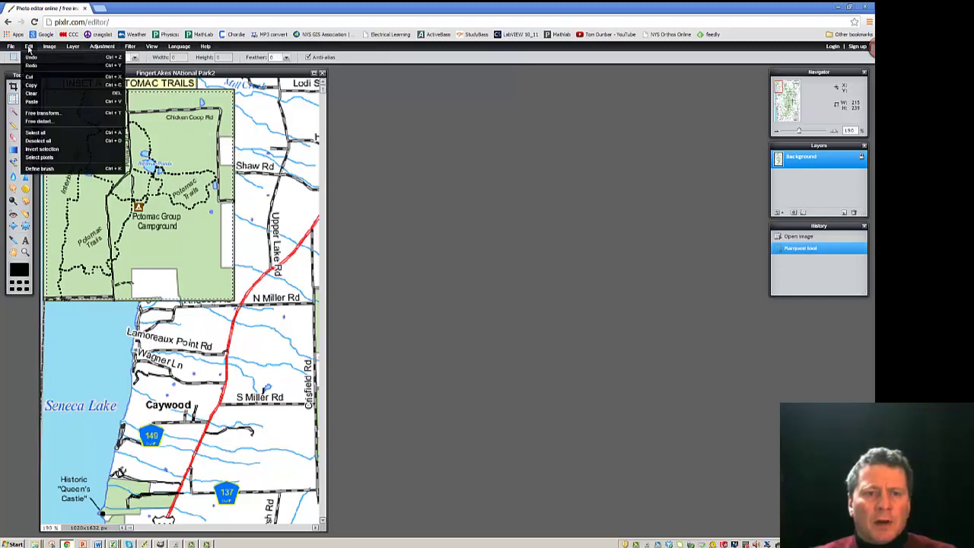
mouse_move(47, 47)
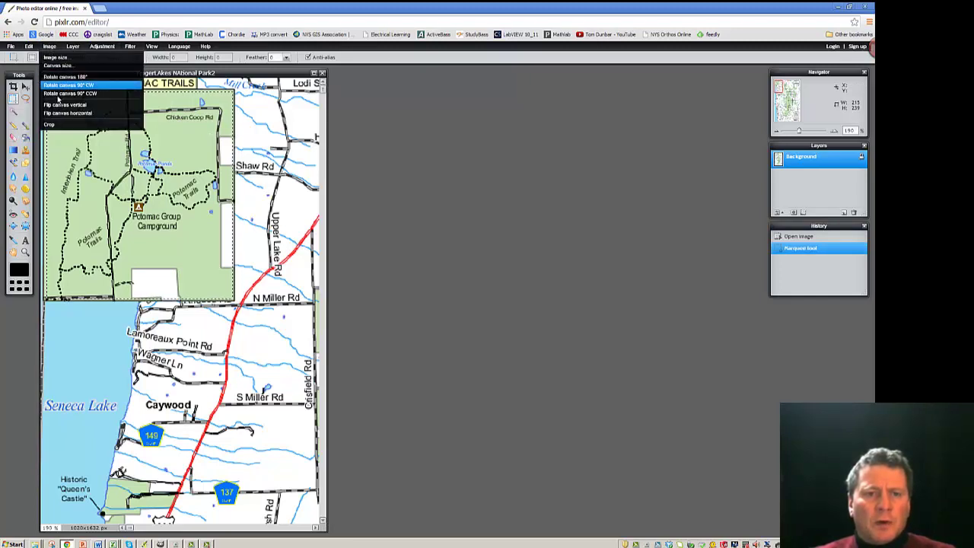
left_click(74, 125)
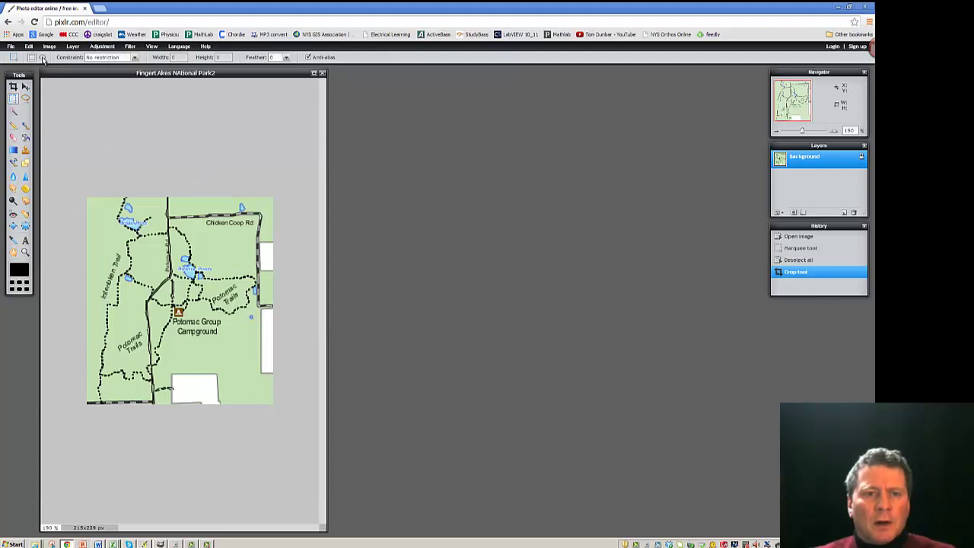
Step: Save the cropped inset as JPEG 'Potomac Campground 2' at quality 100
left_click(11, 46)
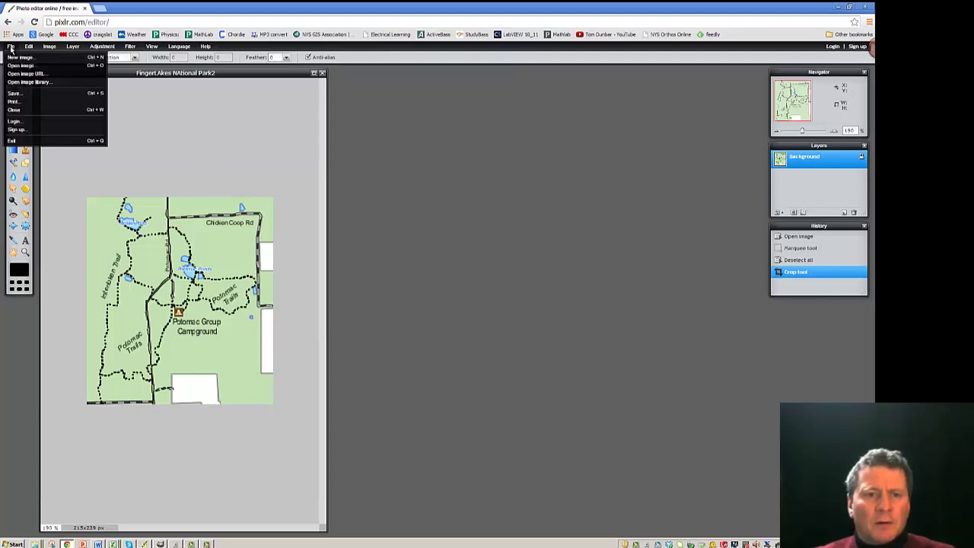
left_click(22, 92)
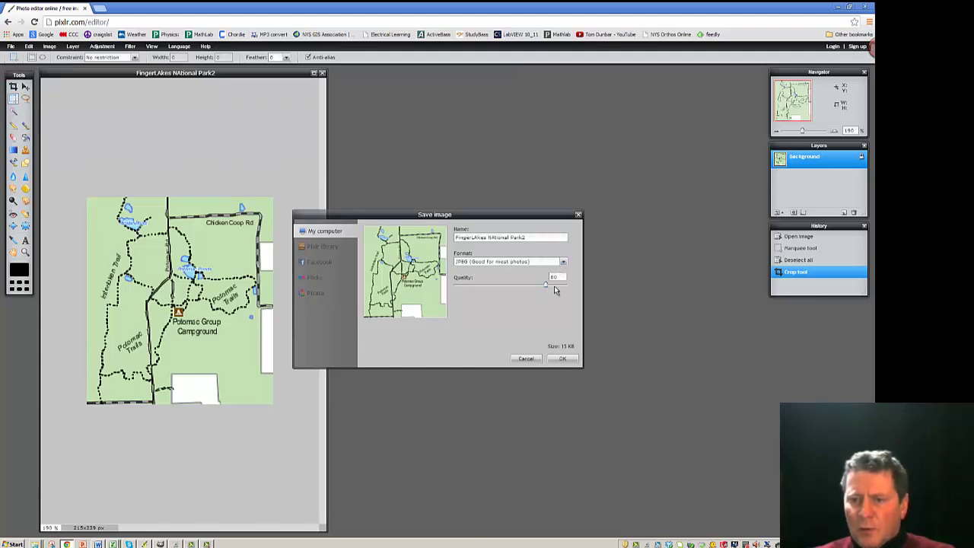
left_click_drag(555, 289, 571, 293)
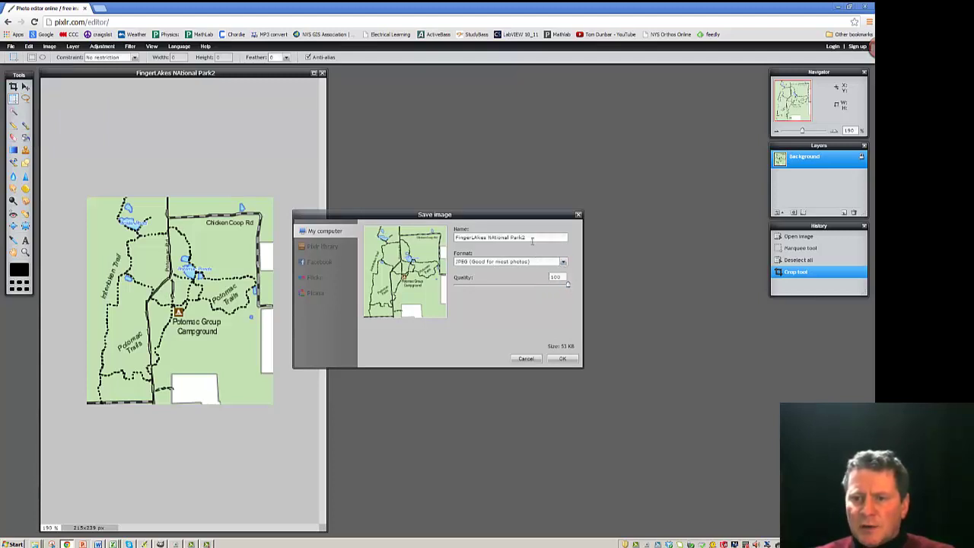
left_click_drag(531, 237, 450, 238)
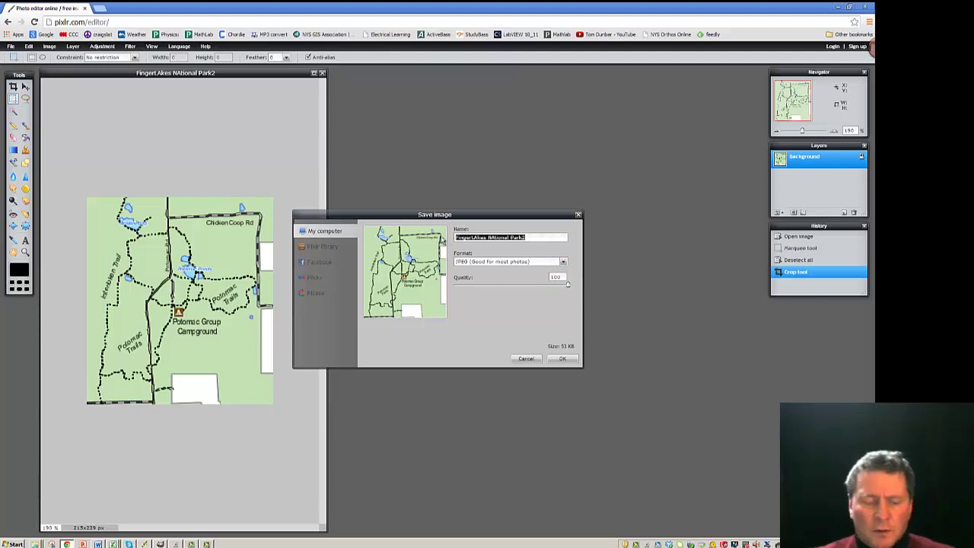
type("Potomac Campground 2")
key("Return")
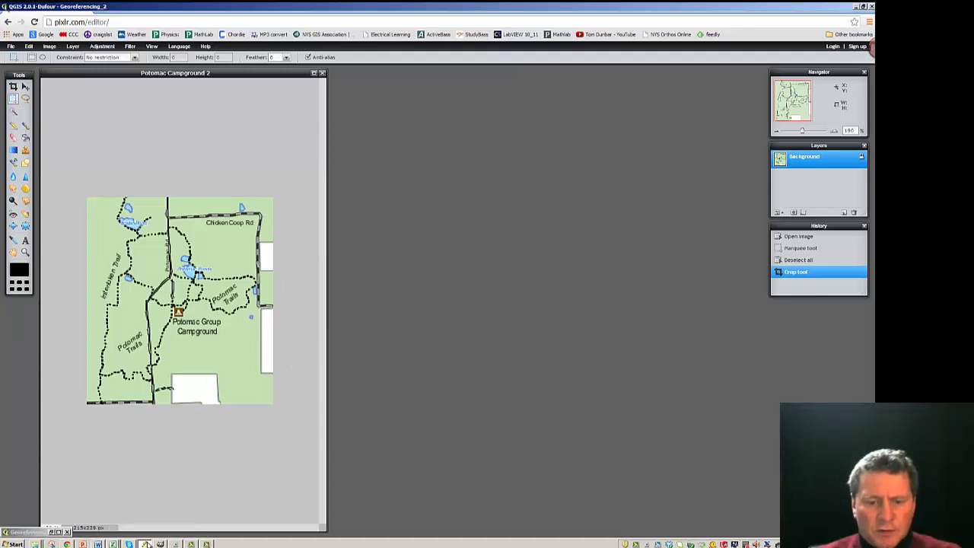
Step: Back in QGIS, hide the georeferenced national park map and bring up the Georeferencer
left_click(145, 544)
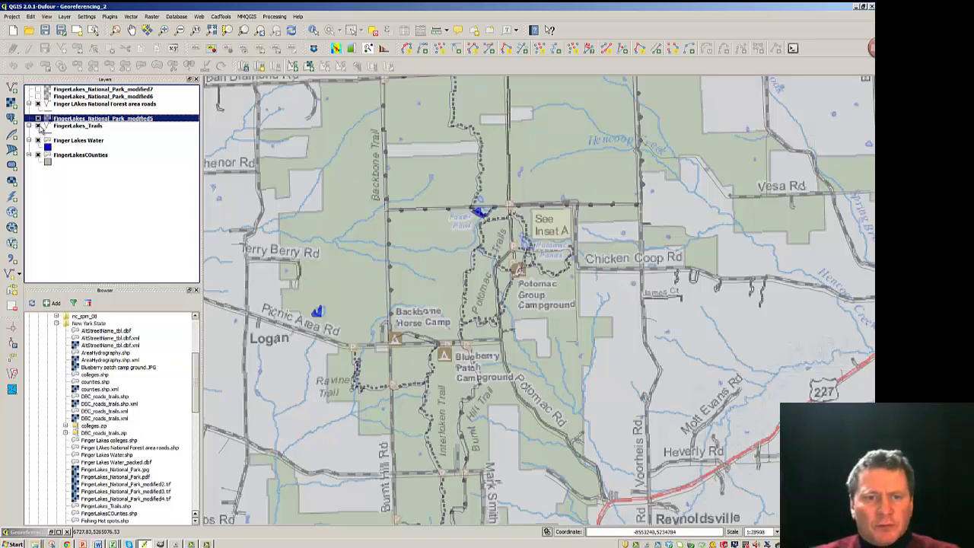
left_click(37, 118)
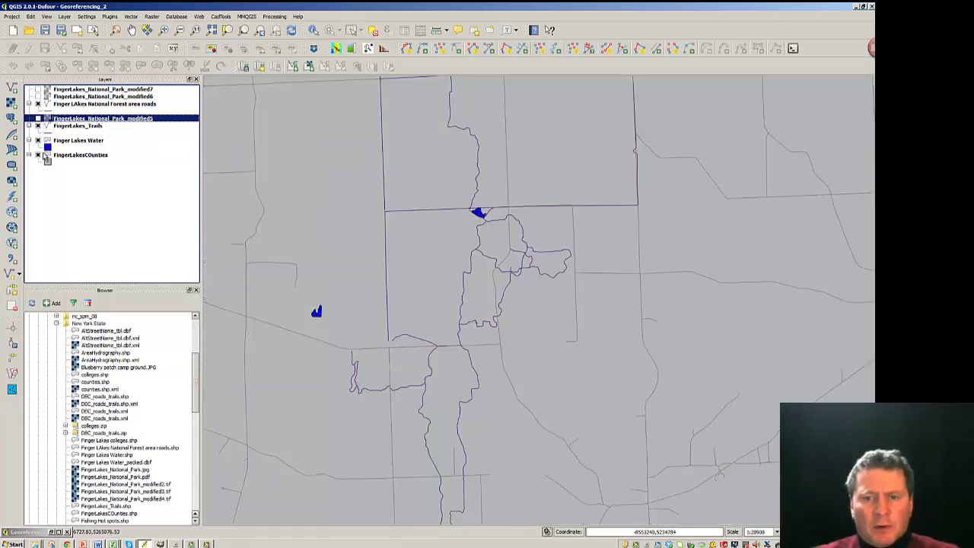
left_click(51, 532)
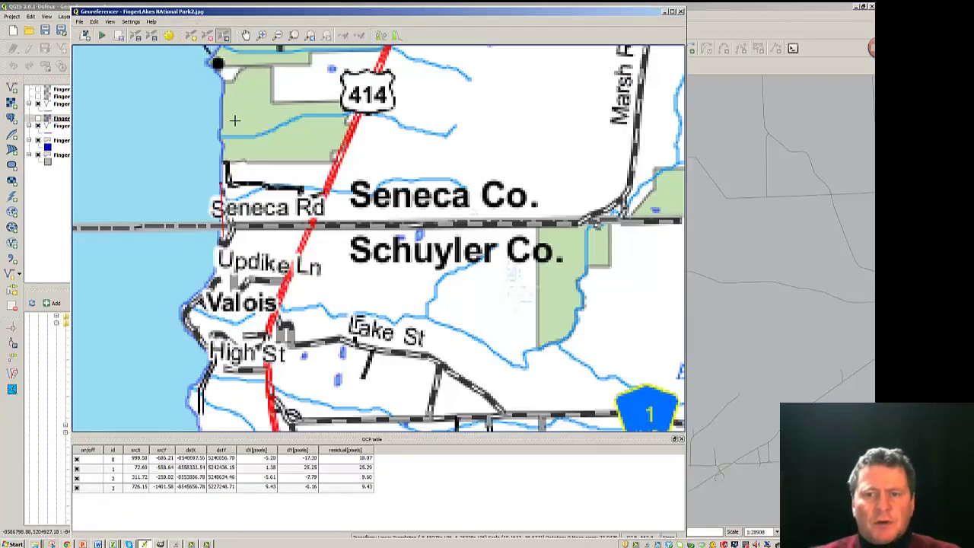
Step: Open Potomac Campground 2.jpg as the new raster, saving the previous control points file
left_click(80, 22)
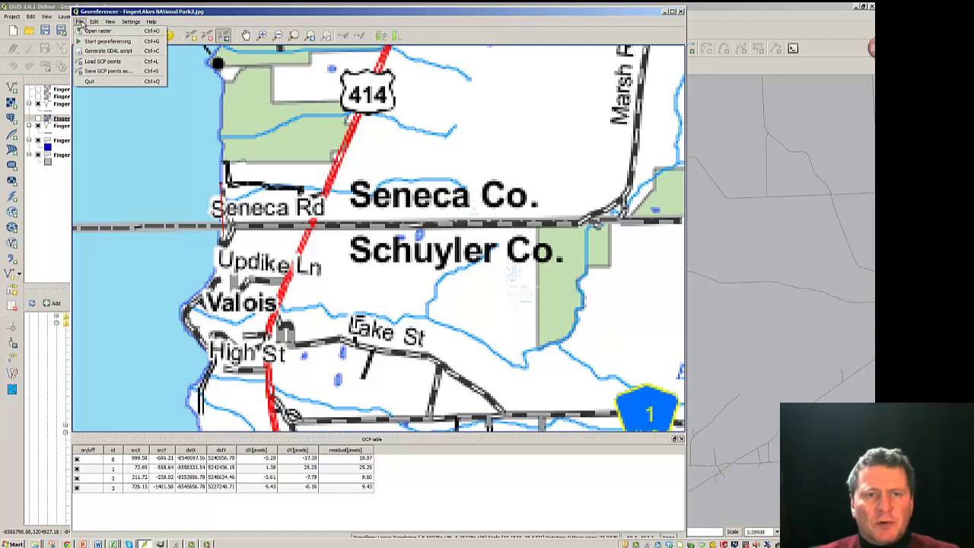
left_click(93, 31)
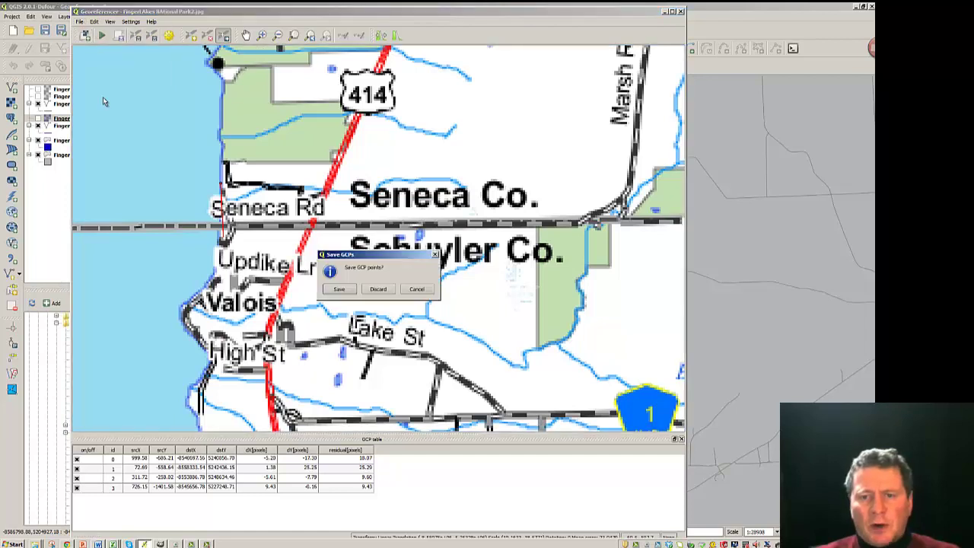
left_click(339, 290)
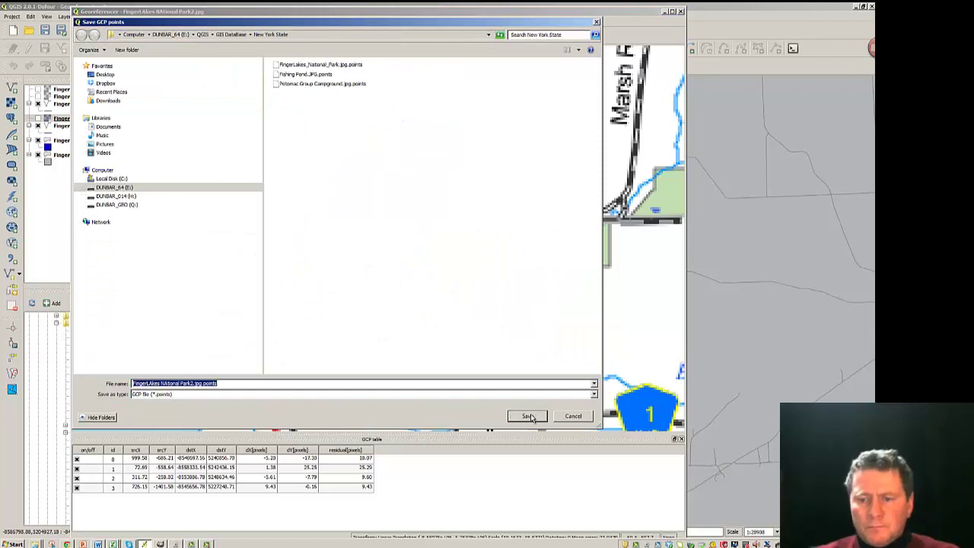
left_click(532, 418)
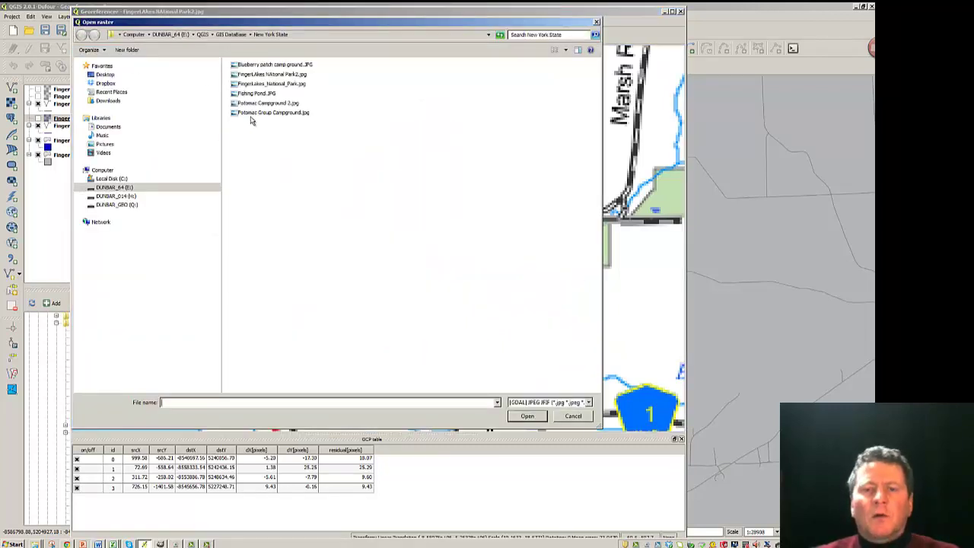
left_click(256, 105)
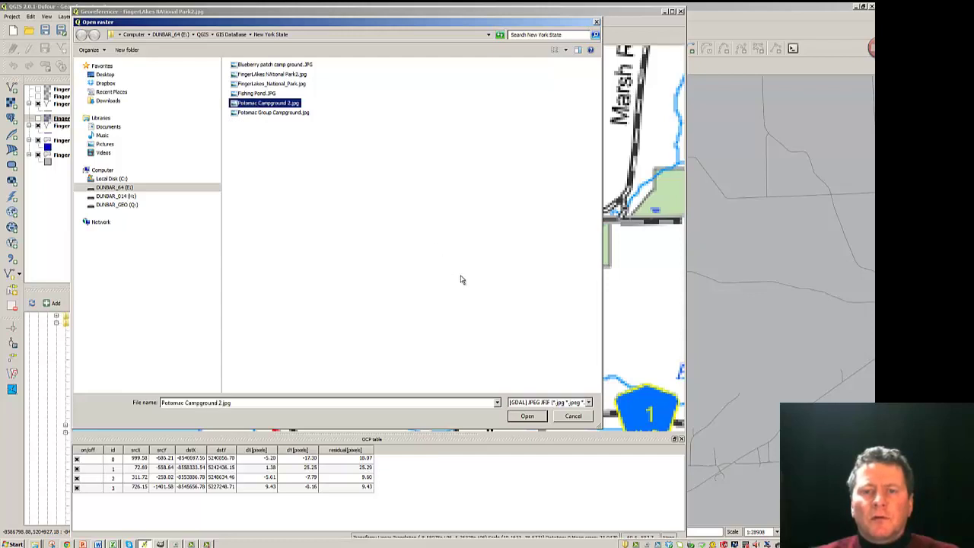
left_click(527, 416)
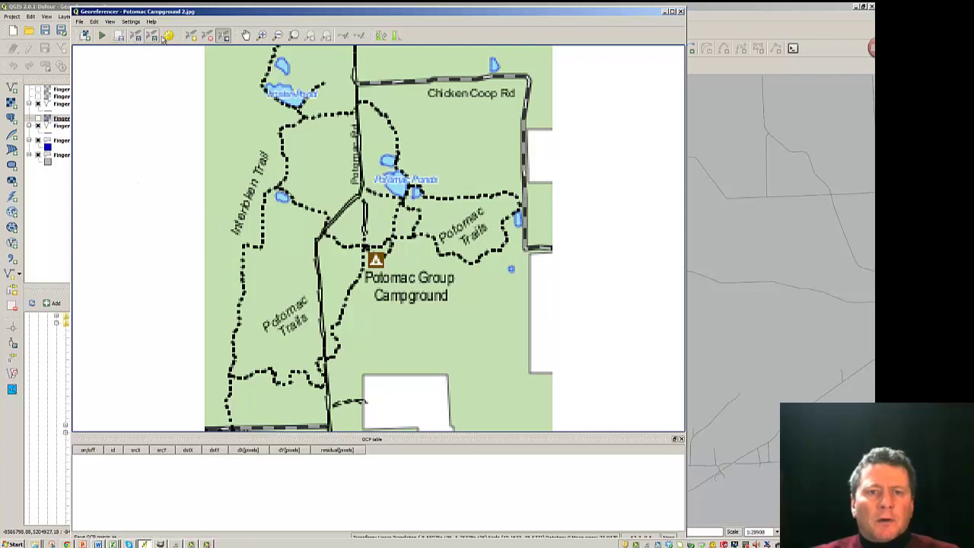
Step: Add a first control point on the inset, matched to its location on the main map
left_click(190, 35)
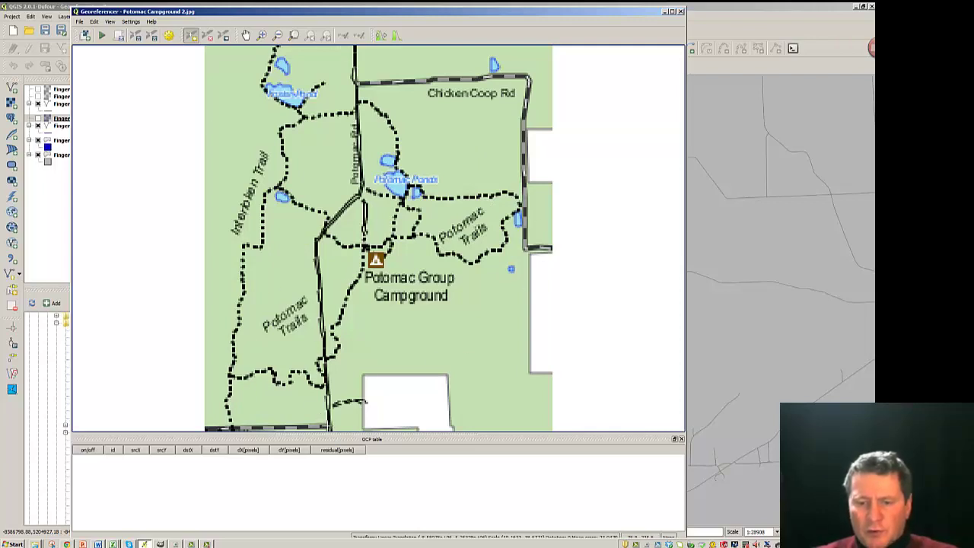
left_click(329, 422)
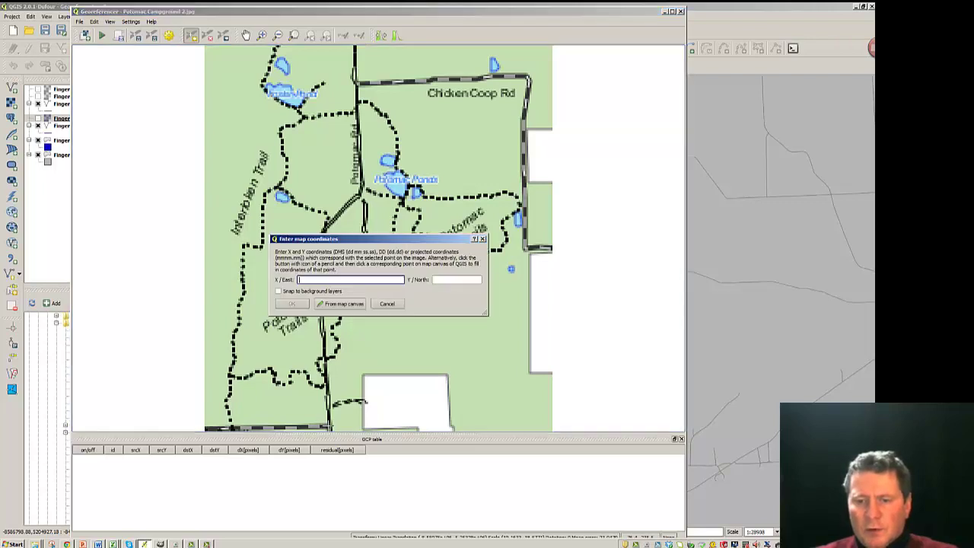
left_click(338, 305)
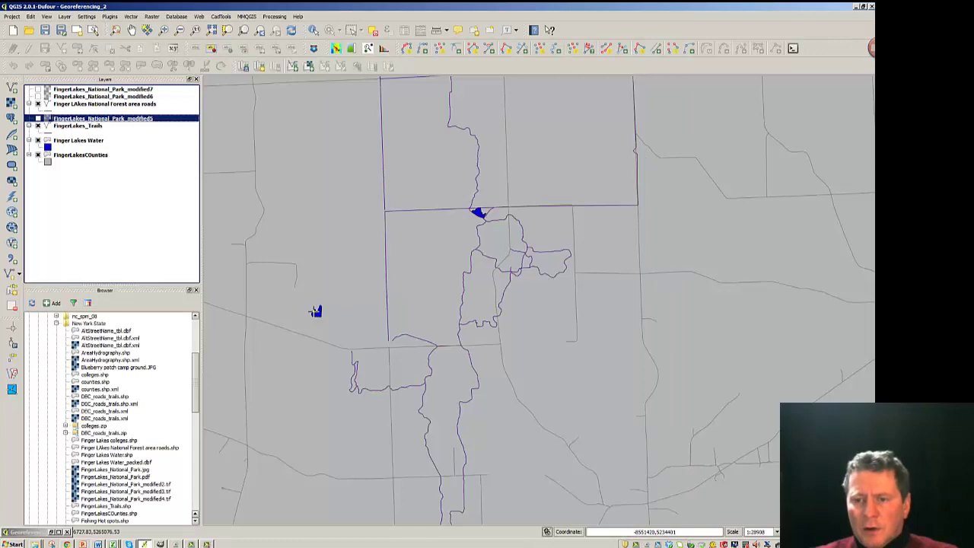
left_click(500, 344)
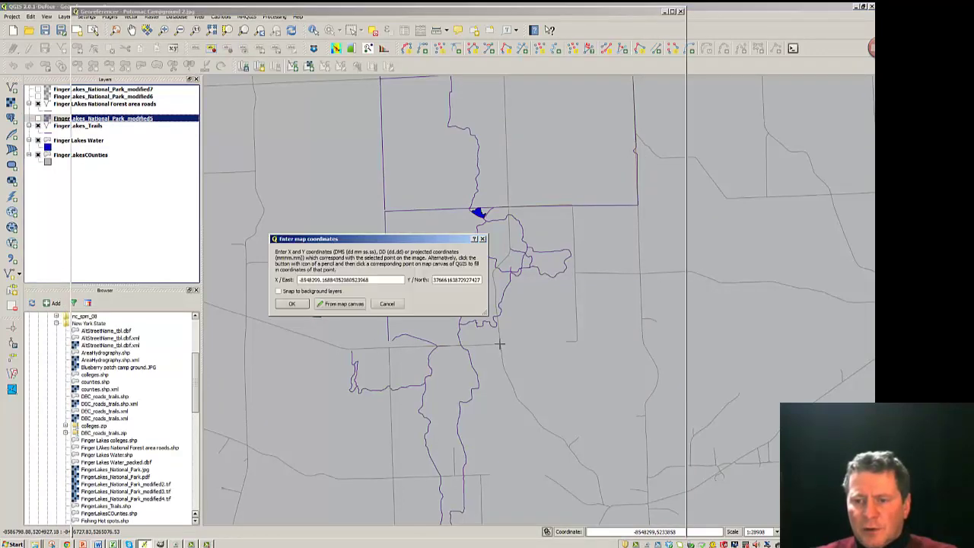
left_click(292, 304)
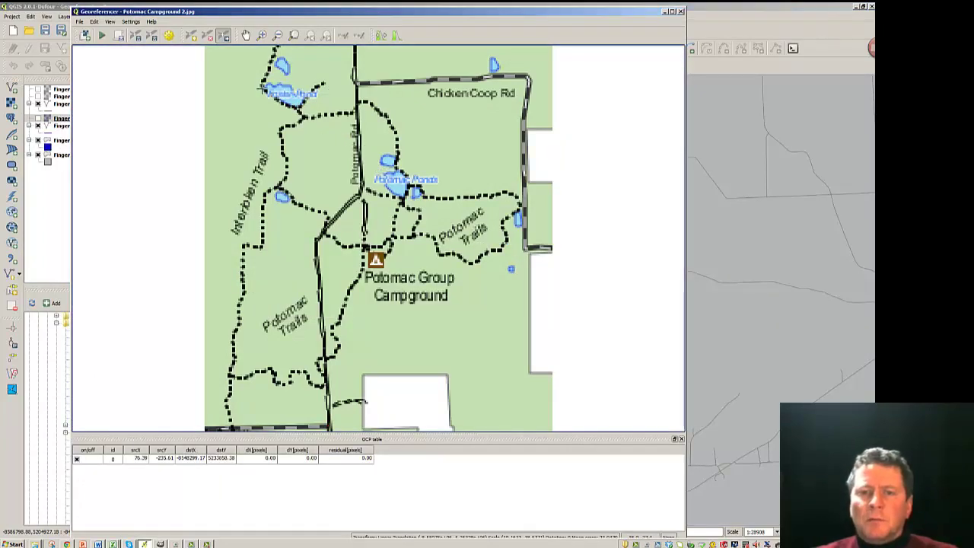
Step: Add control points for the lake and the road corner, each matched from the map canvas
left_click(298, 107)
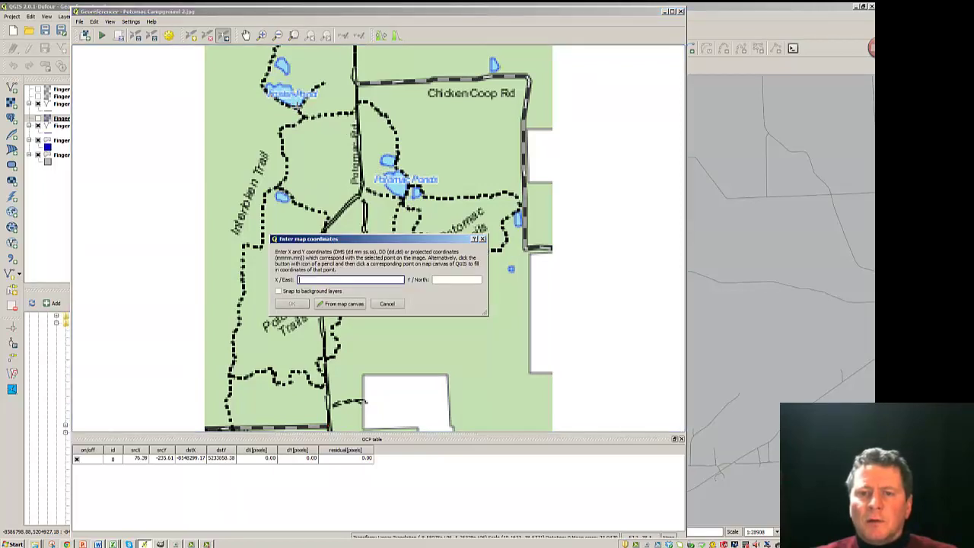
left_click(353, 306)
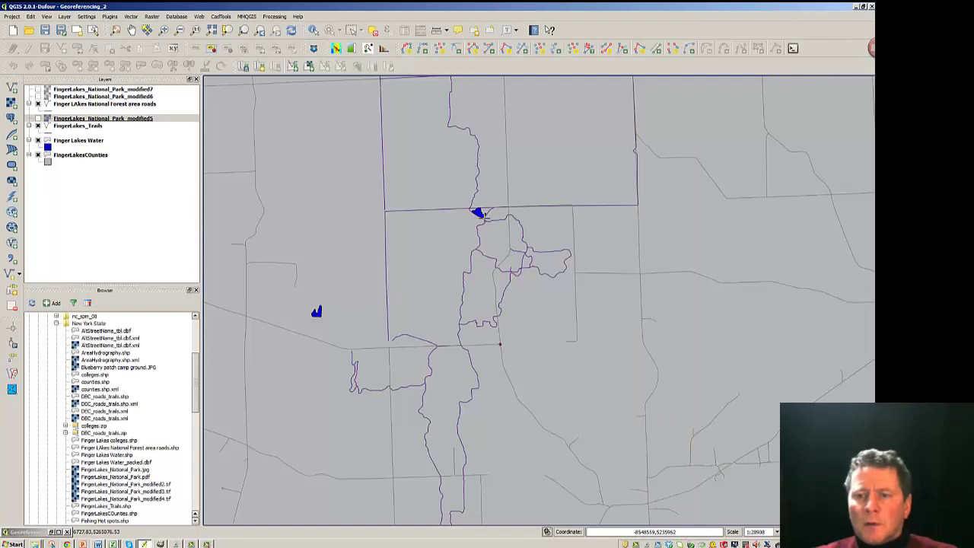
left_click(481, 214)
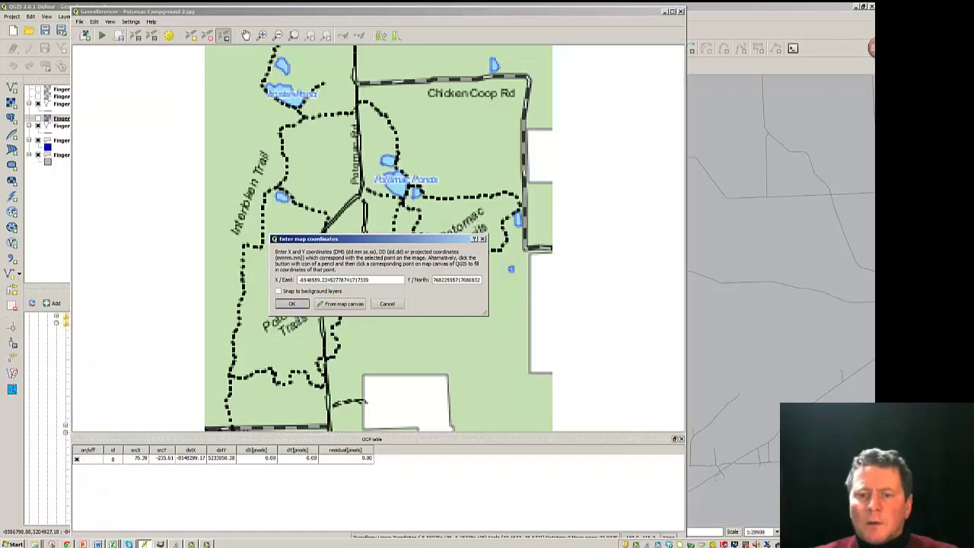
left_click(294, 305)
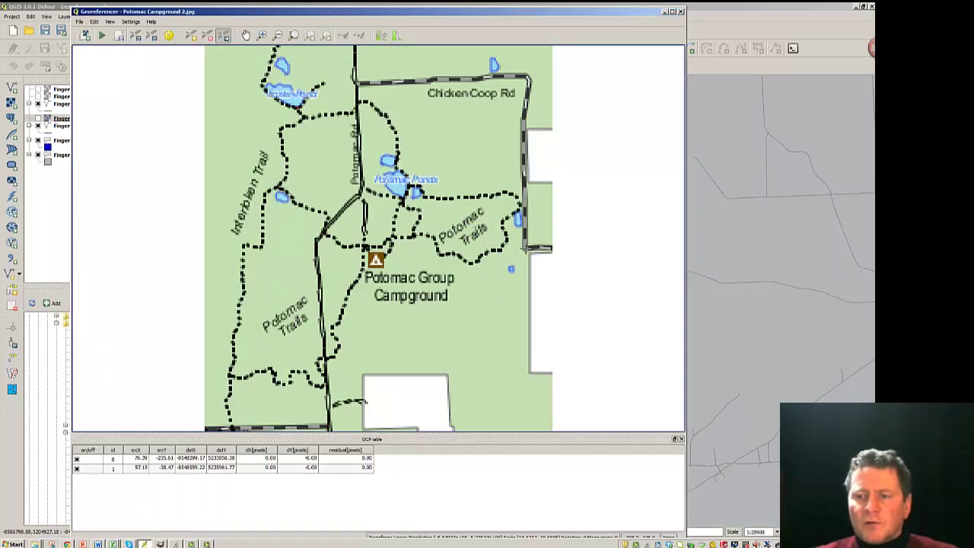
left_click(524, 249)
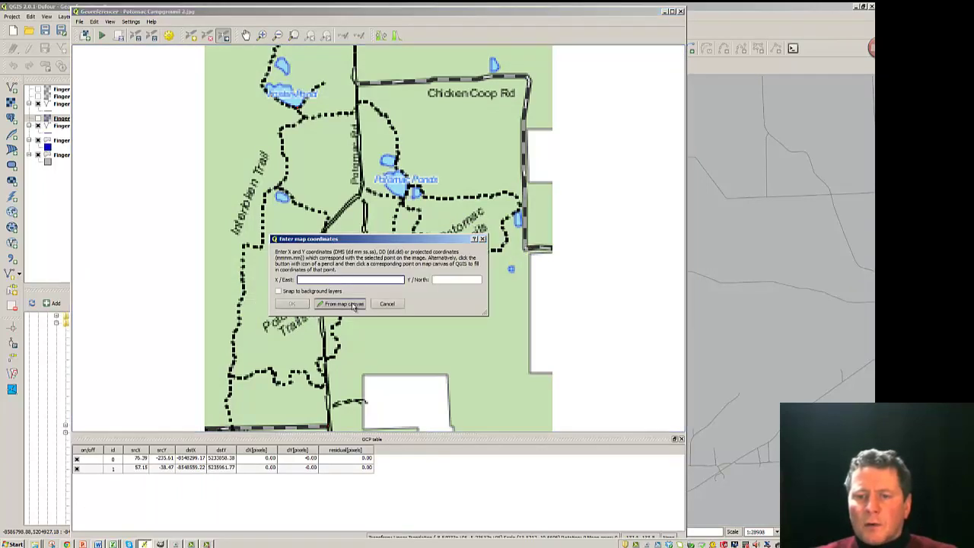
left_click(354, 305)
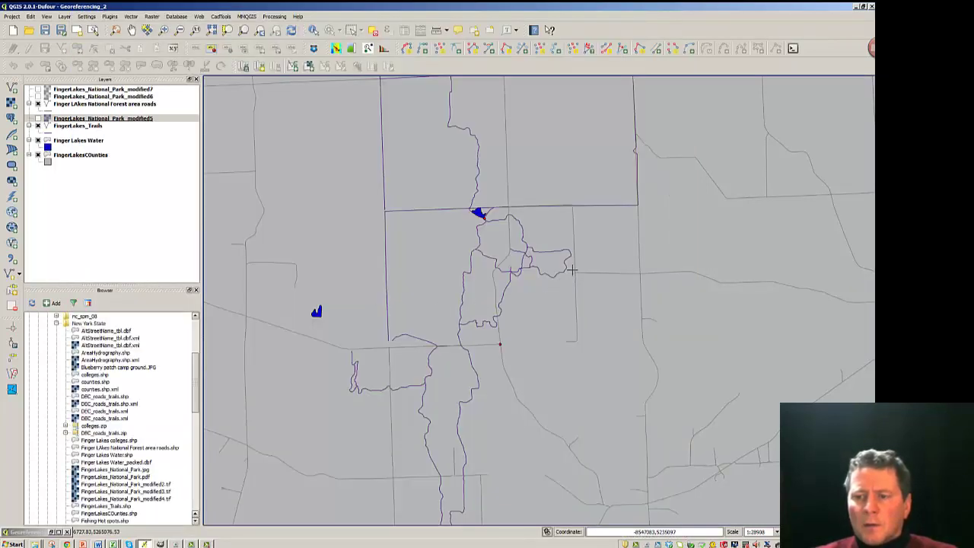
left_click(574, 272)
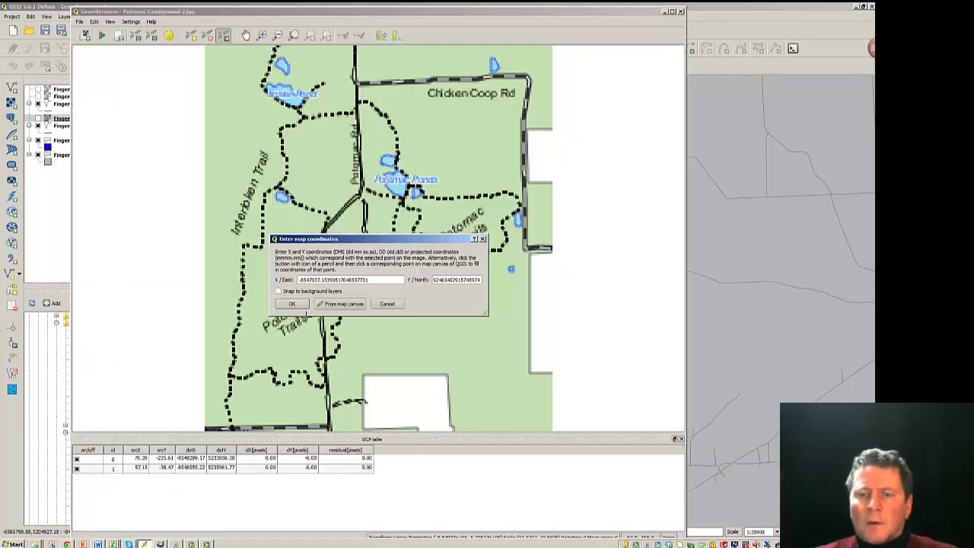
left_click(293, 305)
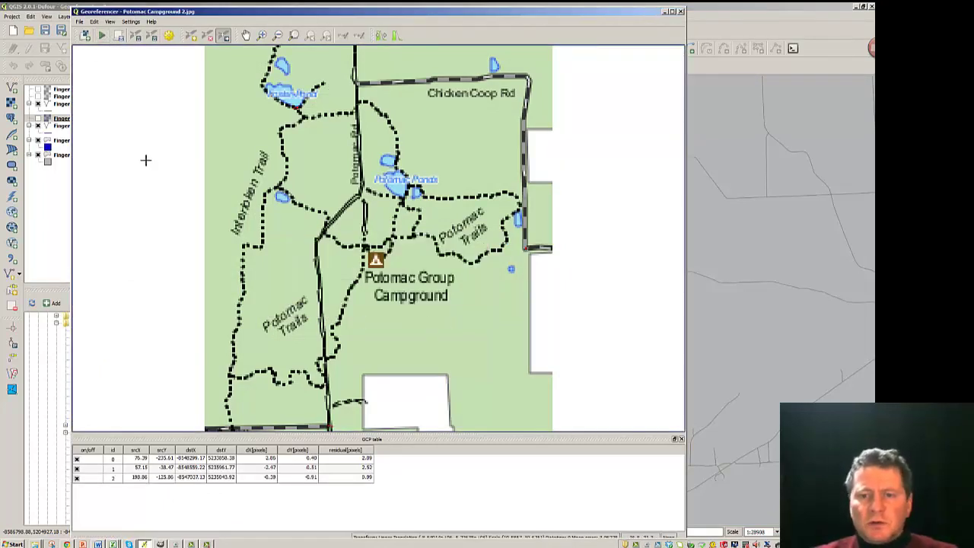
Step: Set the output raster to Potomac Campground2.tif, then run georeferencing and accept the CRS
left_click(169, 36)
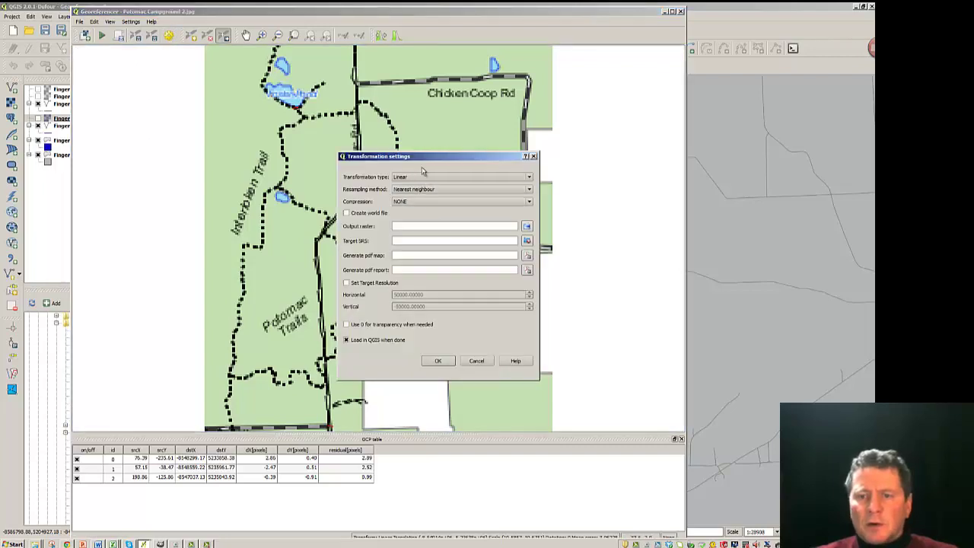
left_click(405, 226)
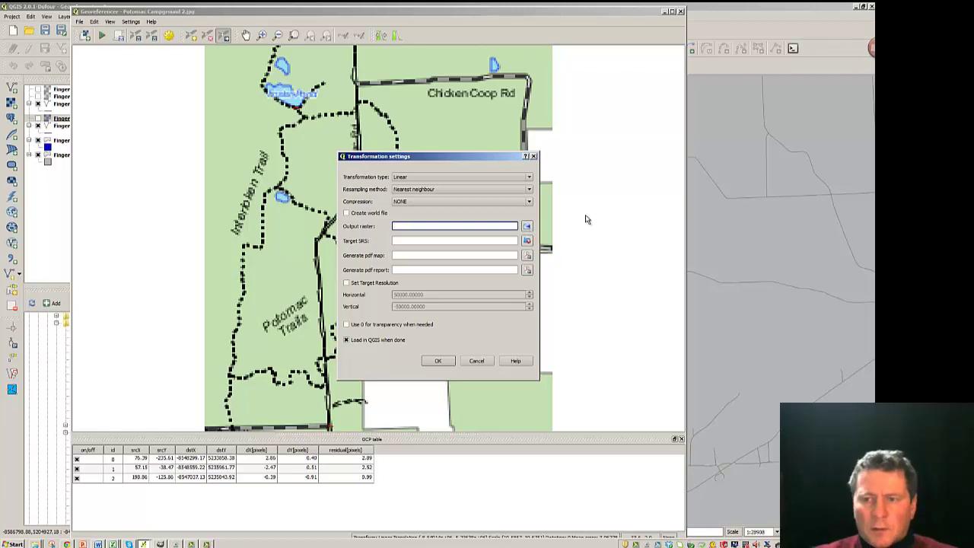
left_click(526, 226)
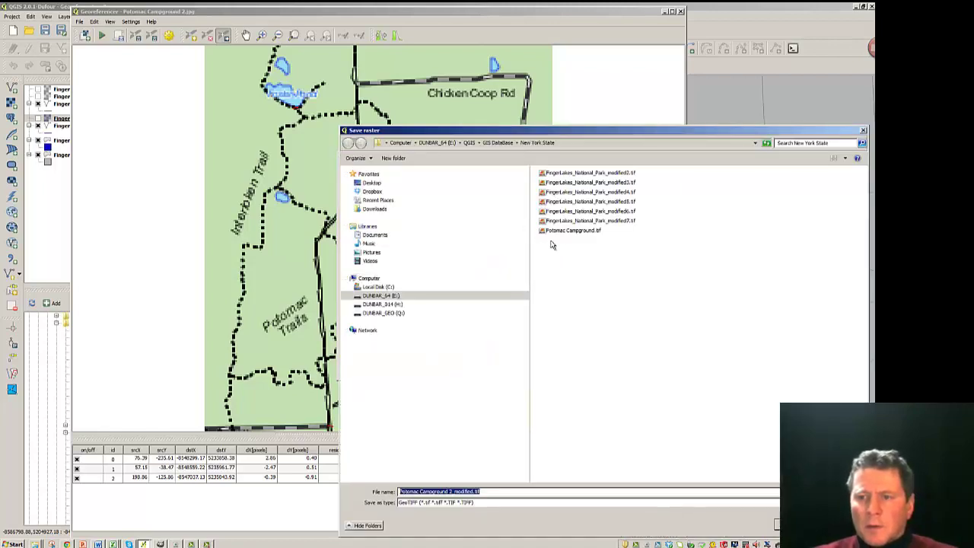
left_click(564, 230)
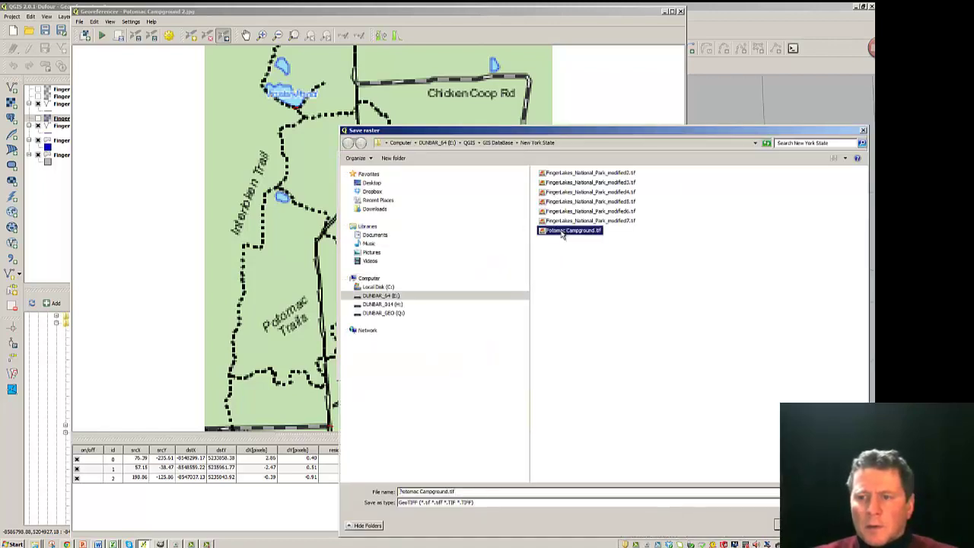
left_click(448, 491)
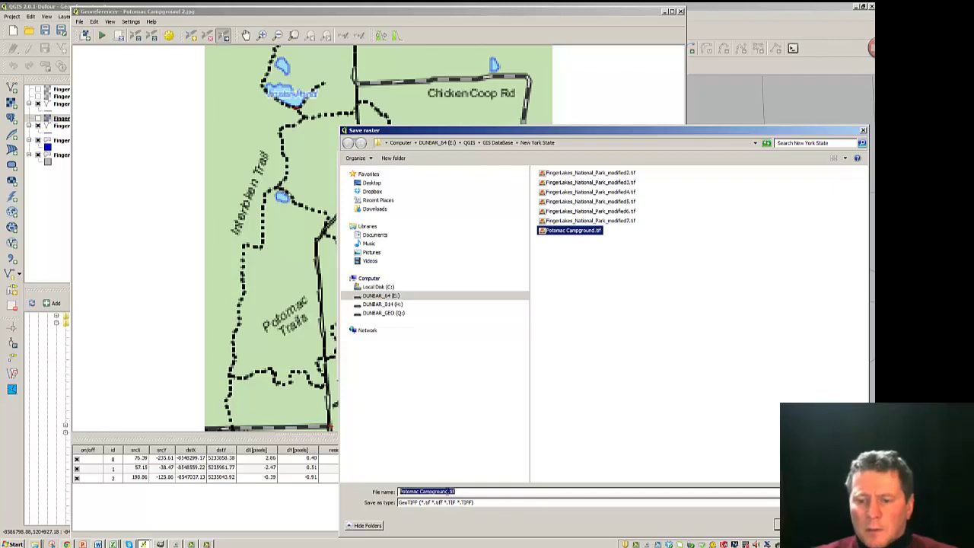
left_click(449, 491)
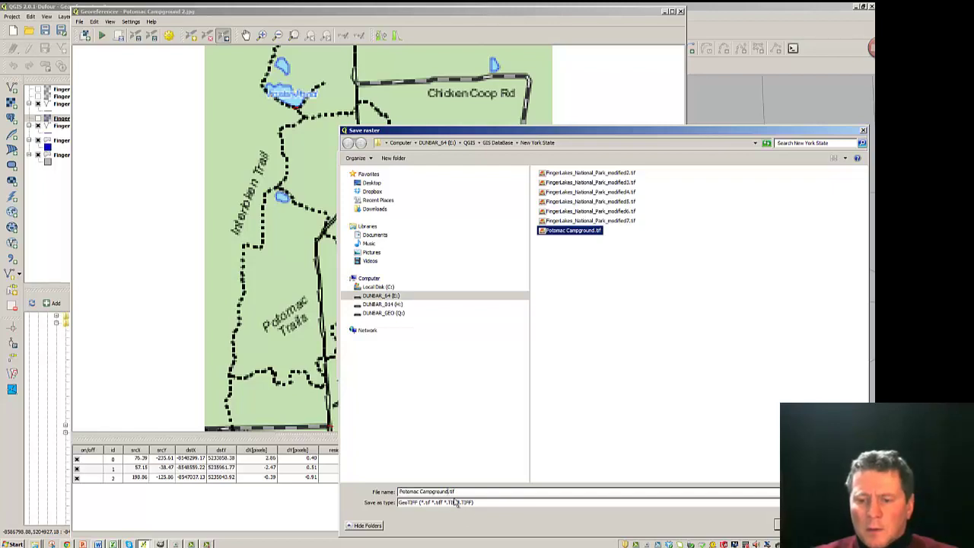
type("2")
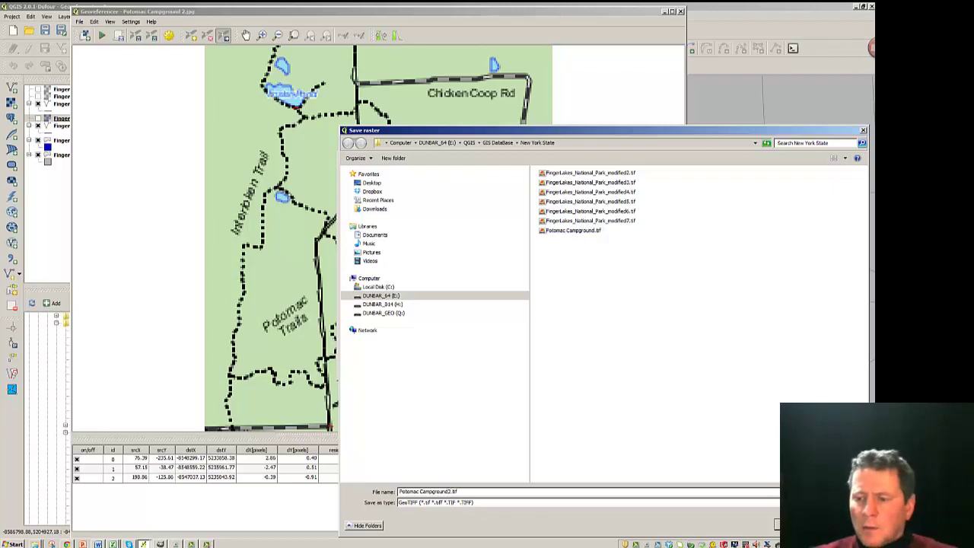
key("Return")
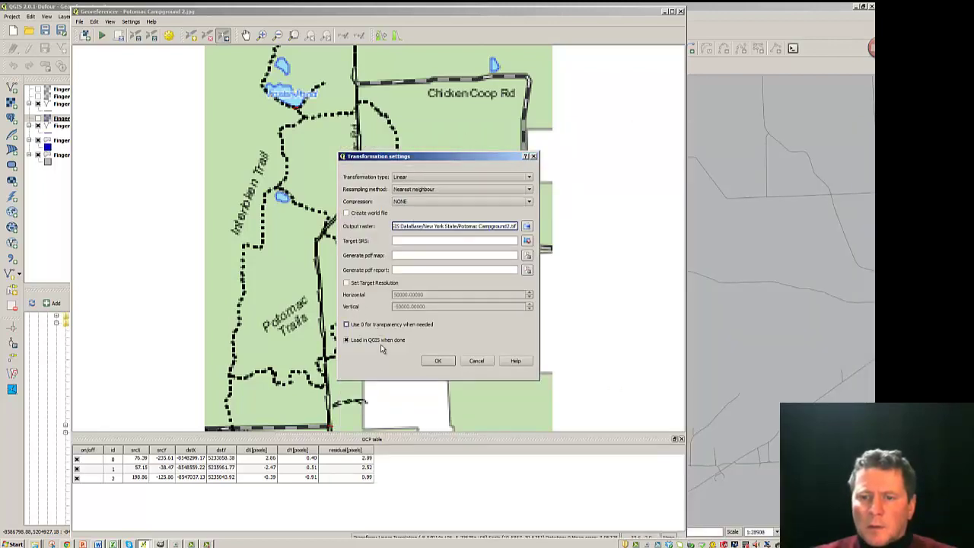
left_click(433, 362)
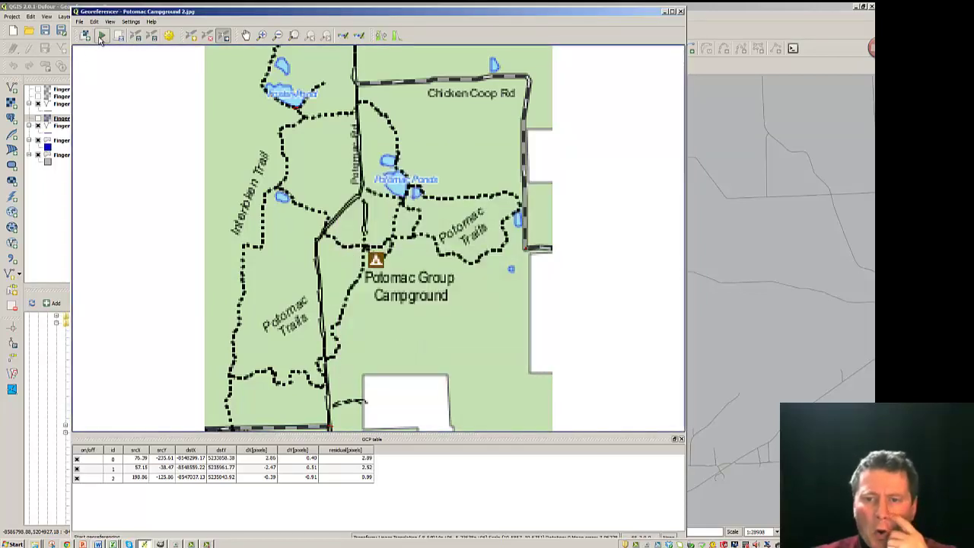
left_click(101, 38)
left_click(494, 382)
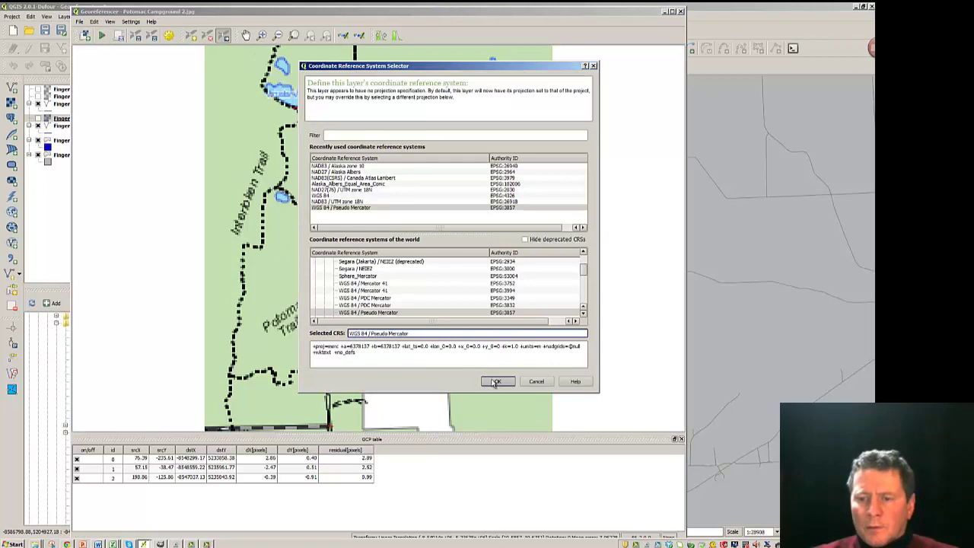
Step: Give the Potomac Campground2 layer 45% global transparency
left_click(663, 12)
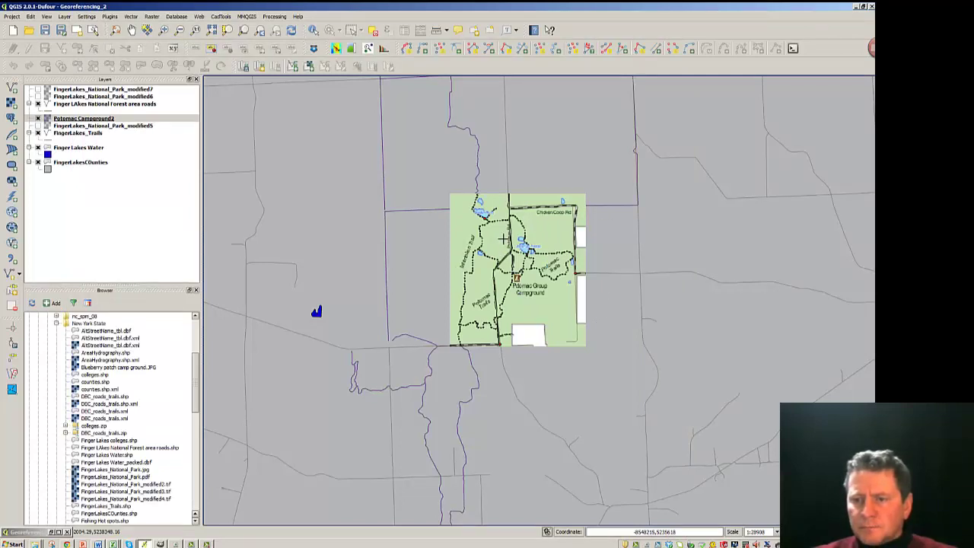
double_click(84, 118)
left_click_drag(283, 155, 346, 152)
left_click(449, 454)
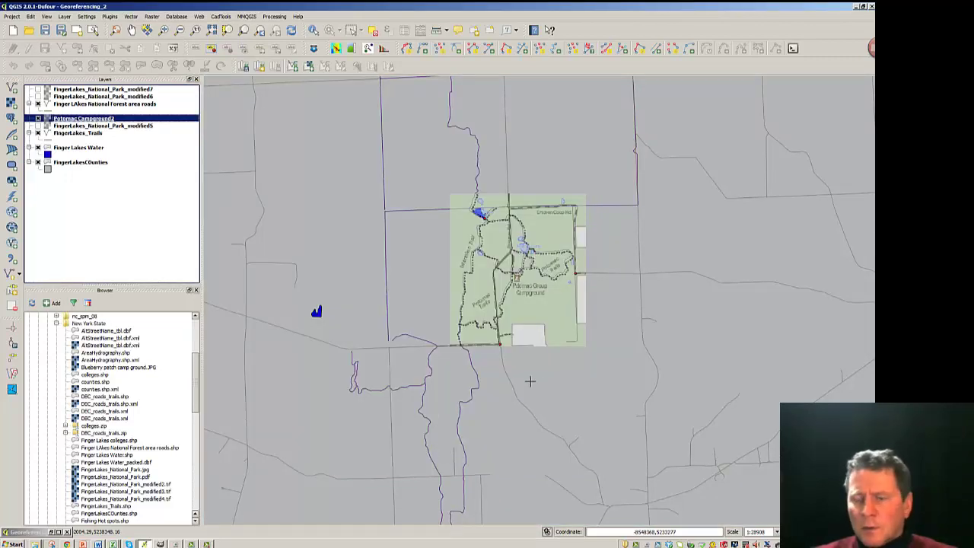
Step: Zoom and pan to centre the campground inset over the surrounding road lines
scroll(528, 222, "down", 1)
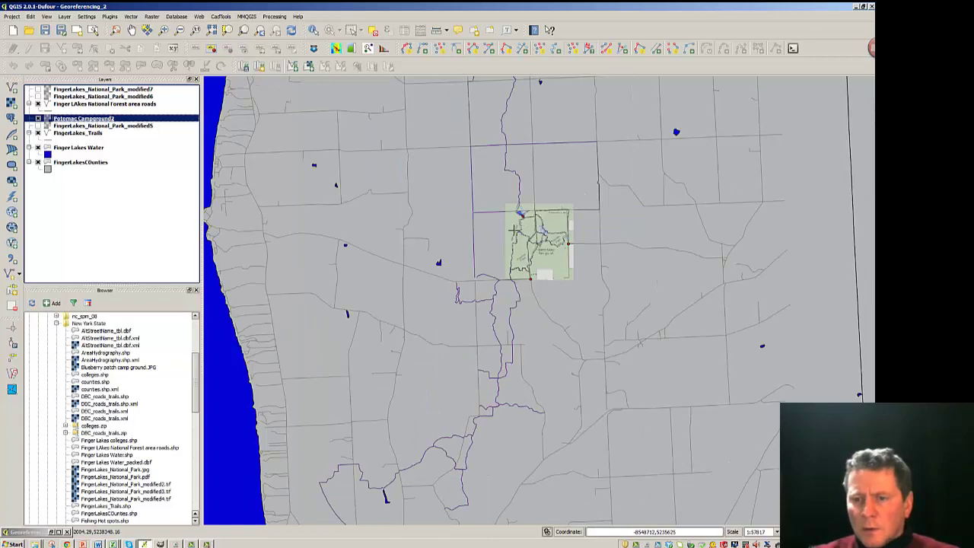
scroll(537, 240, "up", 1)
scroll(537, 240, "up", 1)
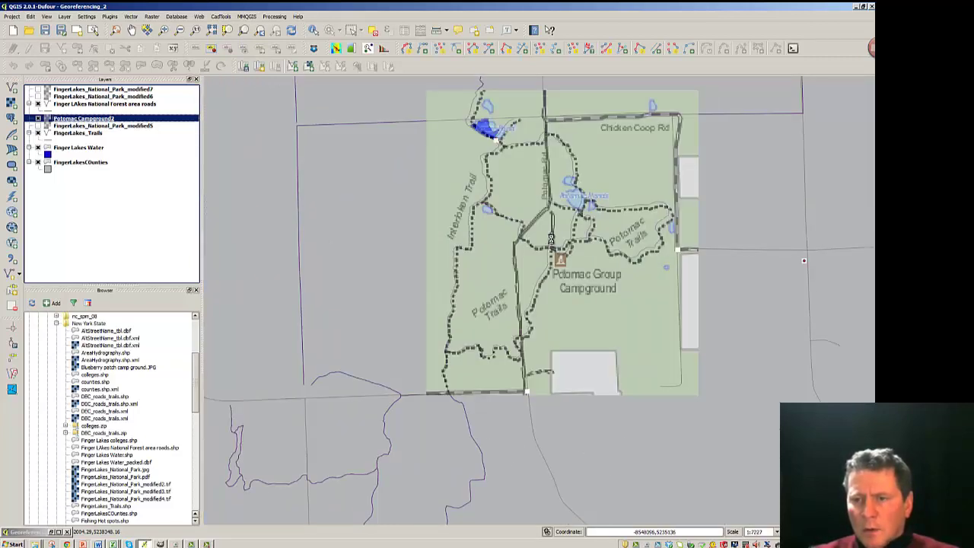
scroll(551, 241, "up", 1)
scroll(551, 242, "down", 1)
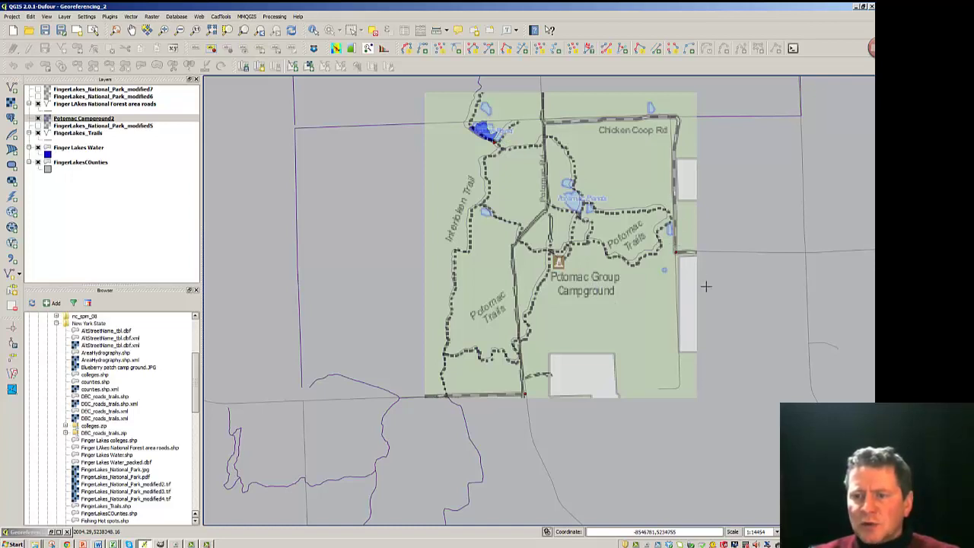
left_click_drag(755, 294, 680, 311)
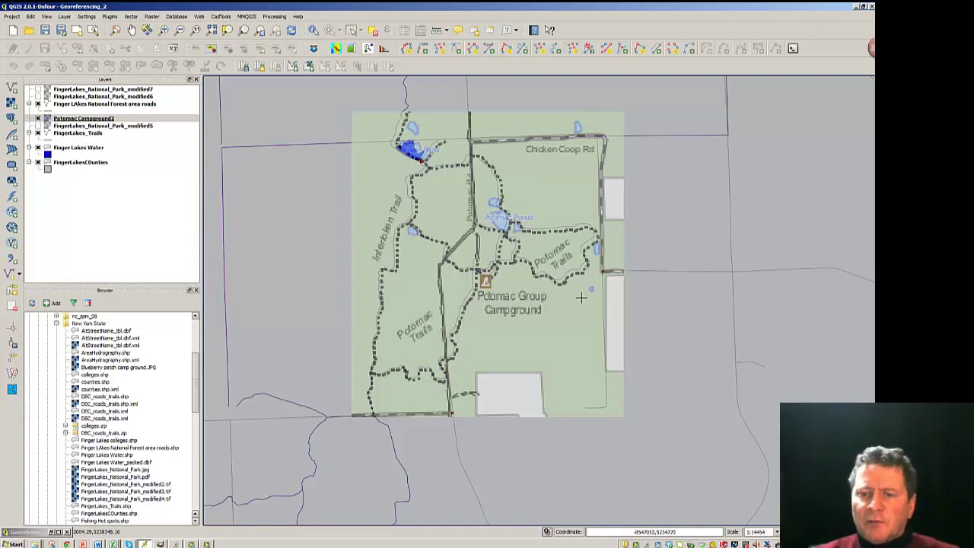